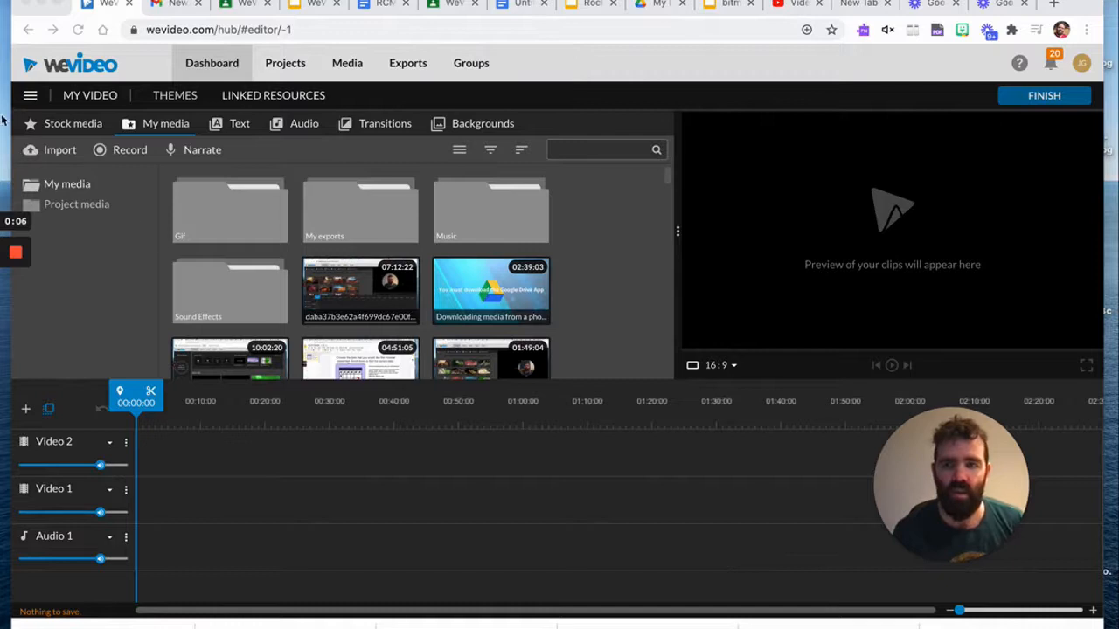
Search the stock media for "hip hop" and place the "Swag it out" track at the start of Audio 1
click(58, 128)
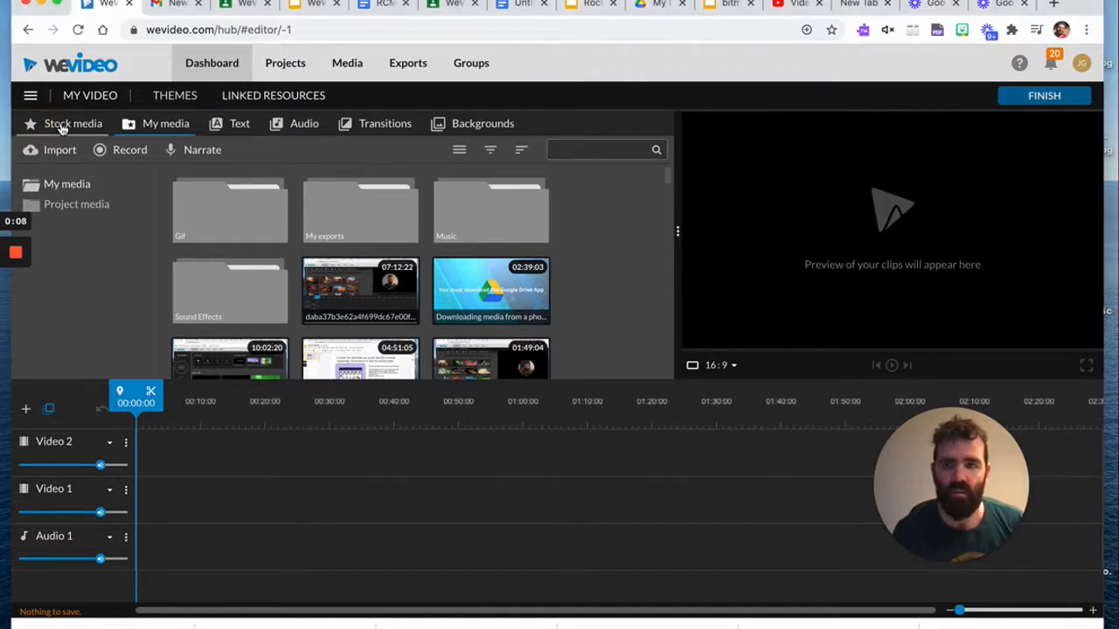
click(147, 166)
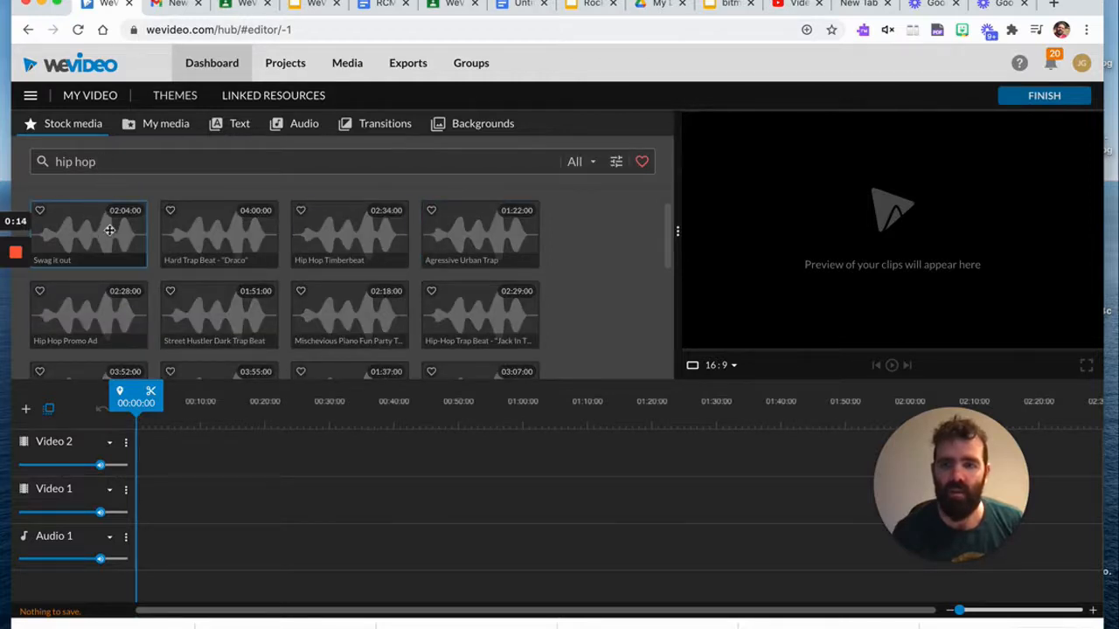
drag(108, 232, 150, 554)
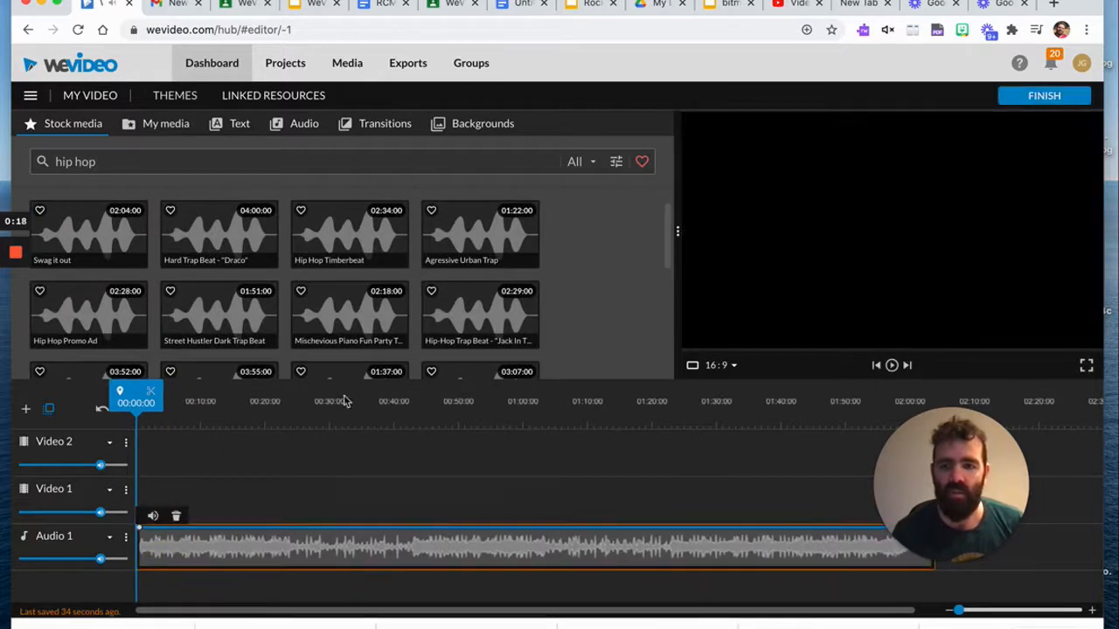
Include video, photos, graphics and motion graphics in the stock search and place the "Hip Hop Boom Box" clip at the start of Video 1
click(615, 162)
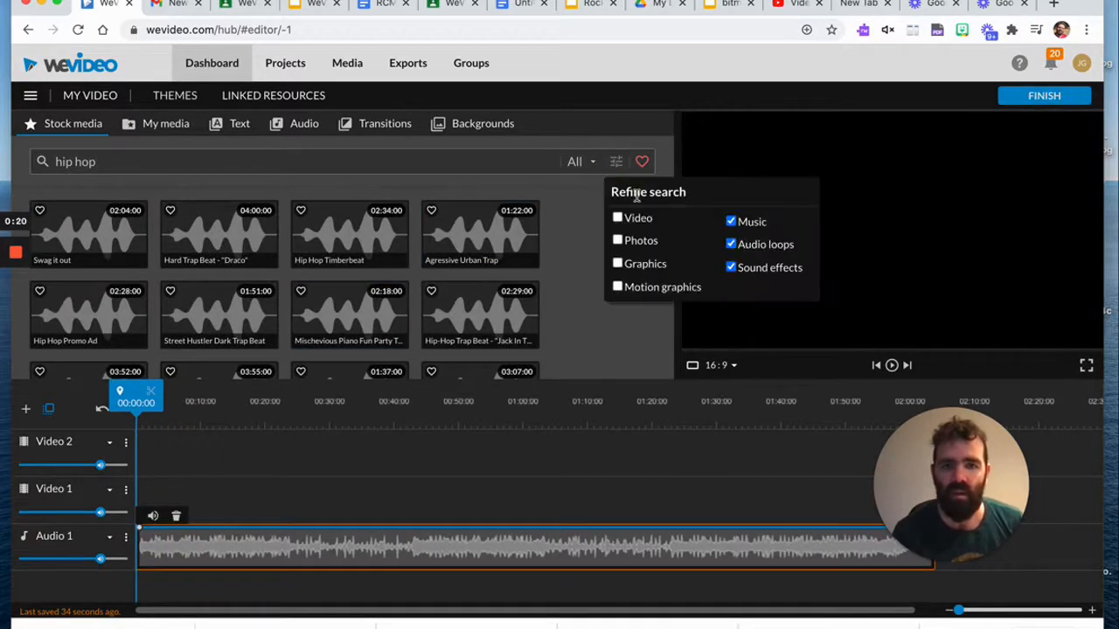
click(619, 289)
click(619, 263)
click(619, 239)
click(617, 218)
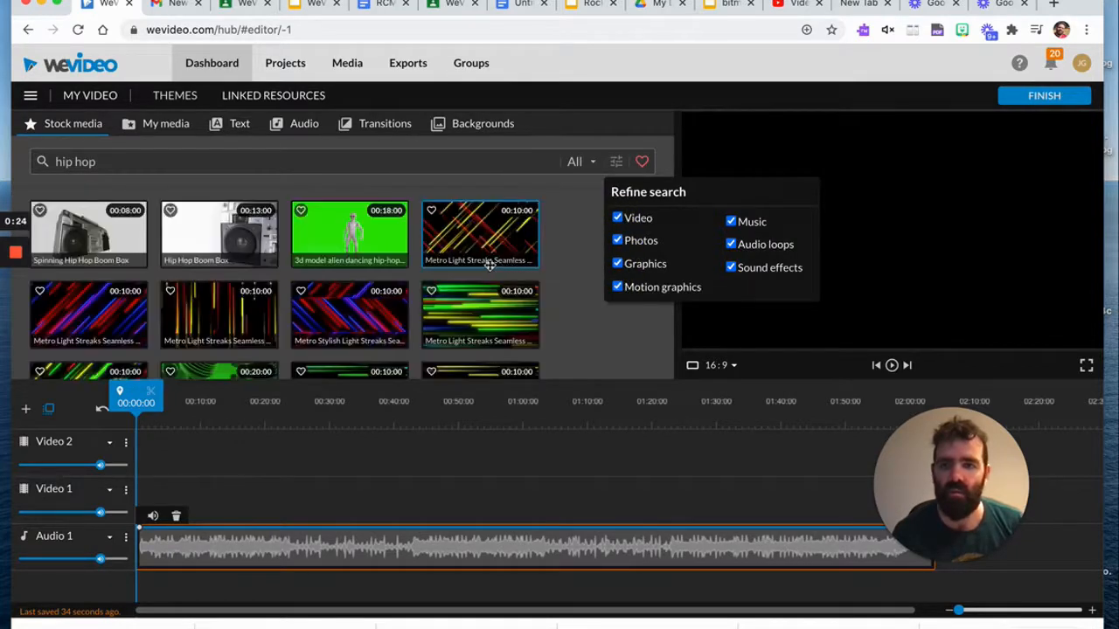
drag(211, 236, 160, 507)
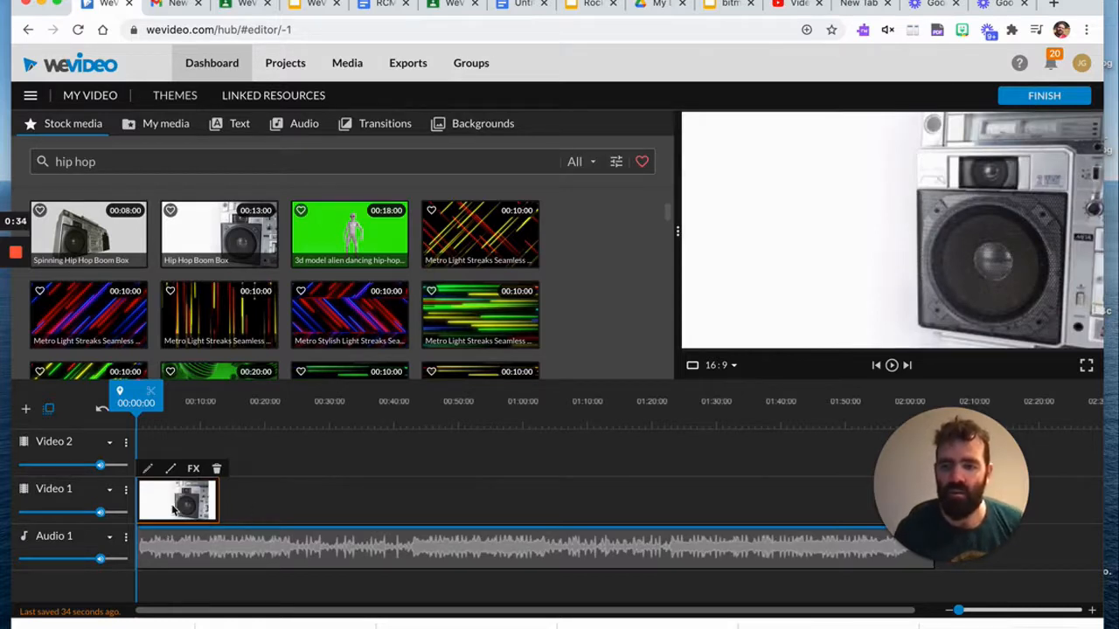
Open the boom box clip for editing and examine its crop, animation, color, color keying, speed and transform settings
double_click(167, 503)
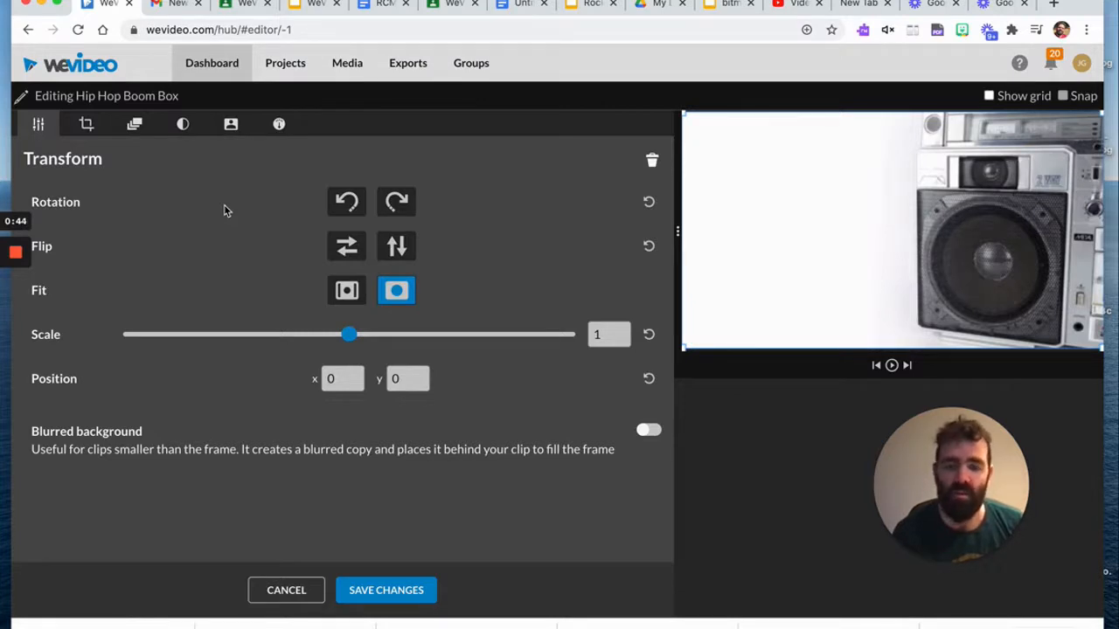
click(86, 125)
click(134, 124)
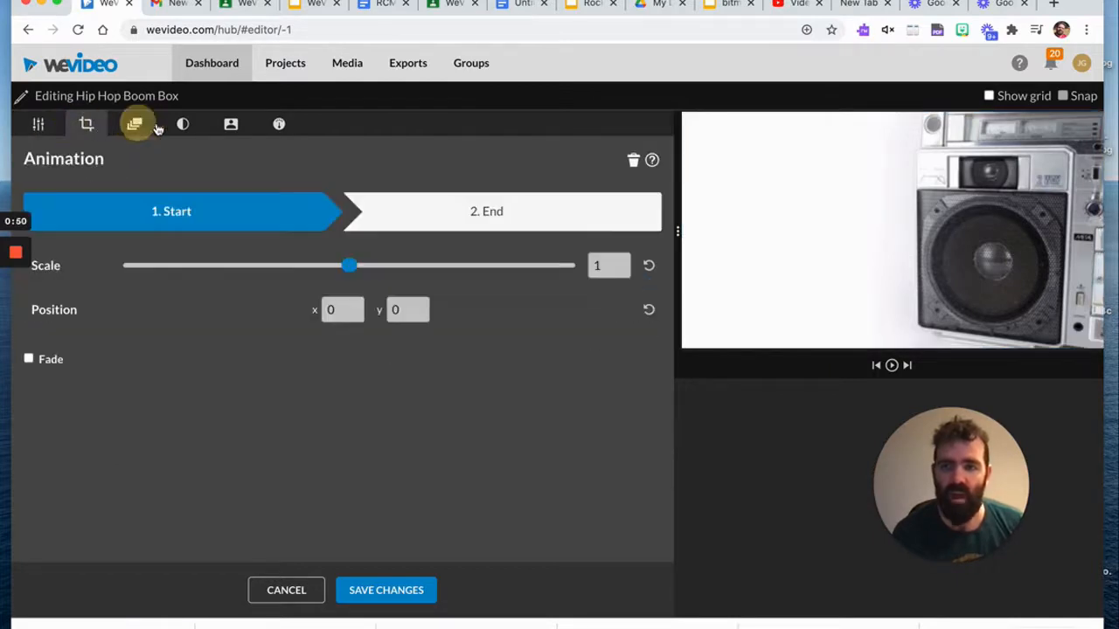
click(184, 125)
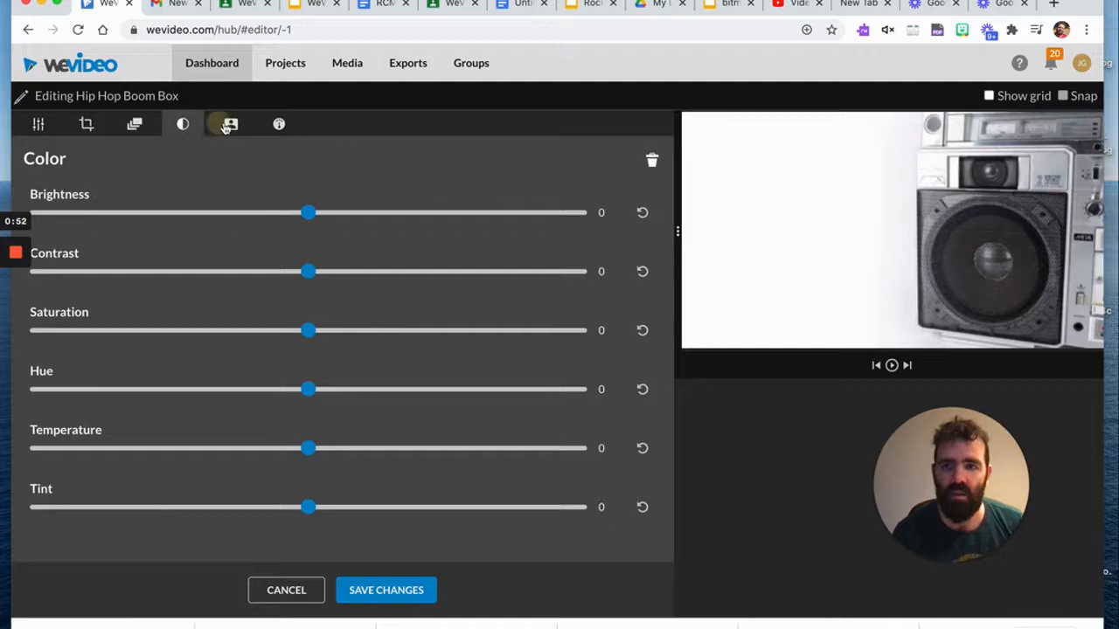
click(229, 124)
click(278, 124)
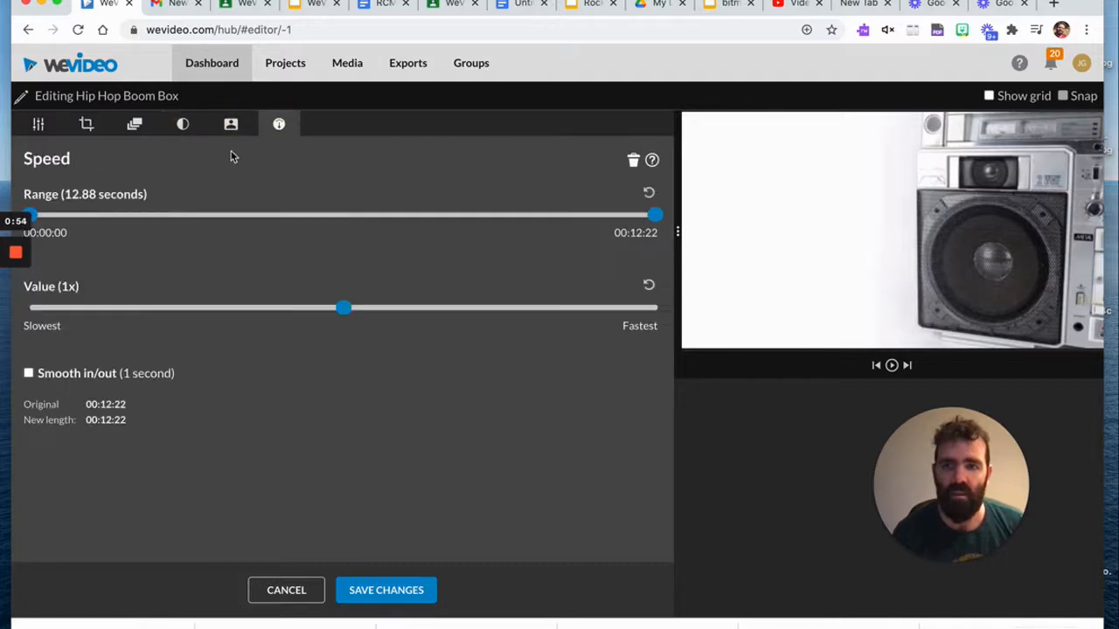
click(37, 125)
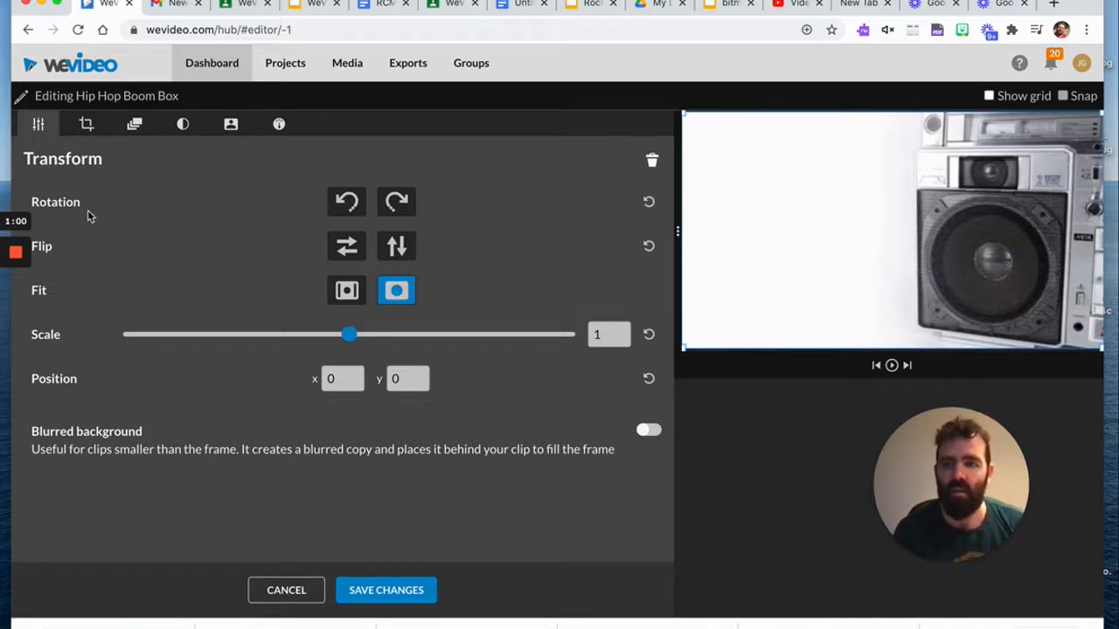
Try rotating the clip clockwise and flipping it vertically and horizontally, ending in its original orientation
click(396, 201)
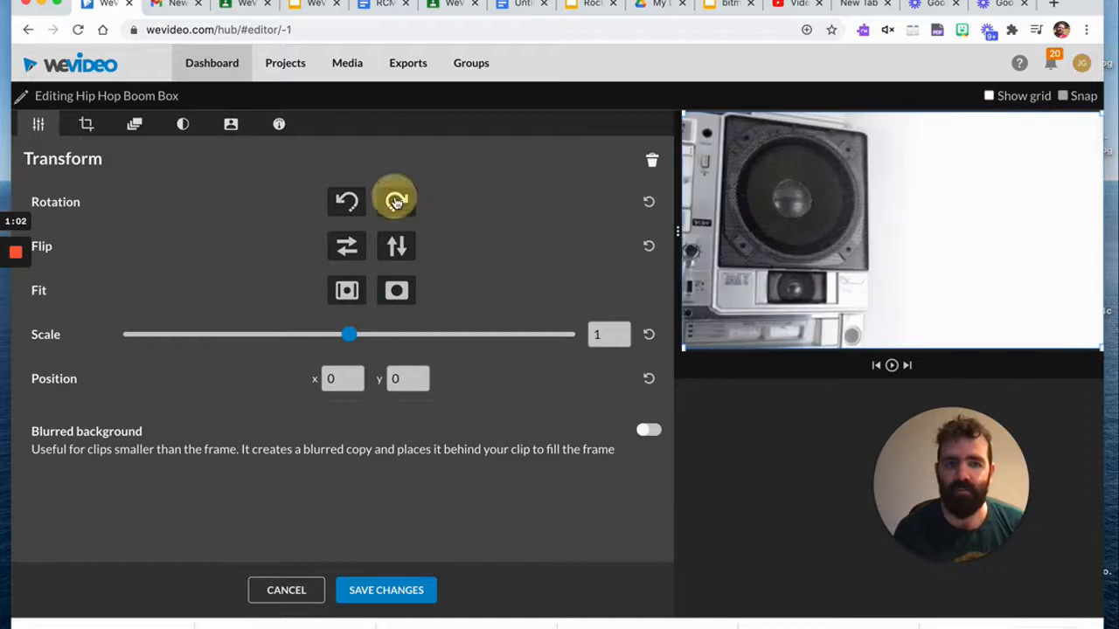
click(396, 201)
click(396, 201)
click(391, 247)
click(390, 248)
click(347, 251)
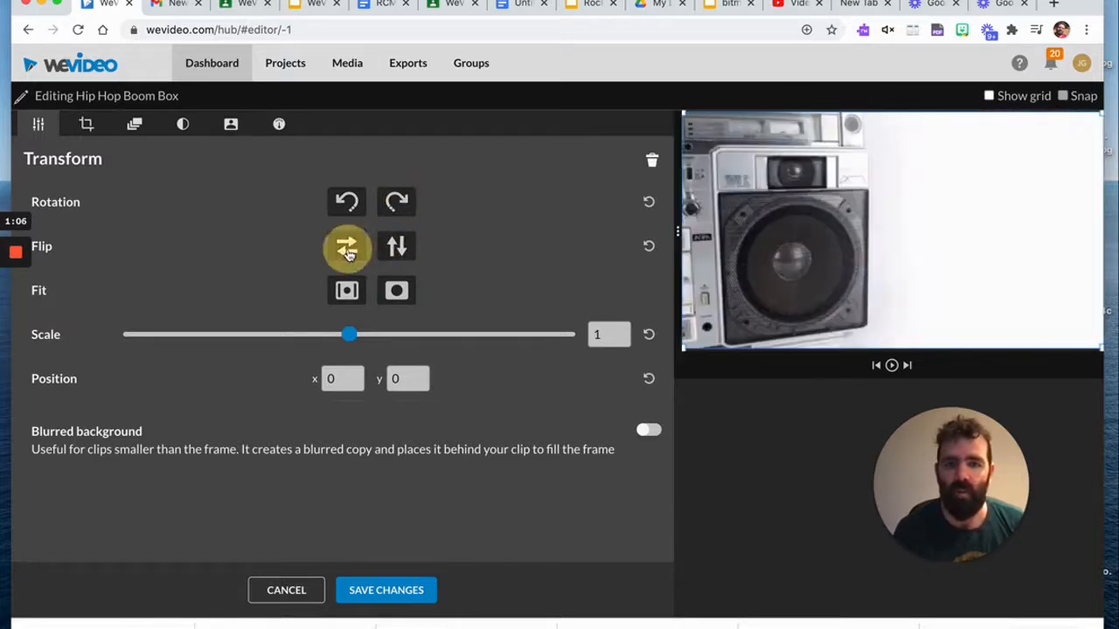
click(347, 250)
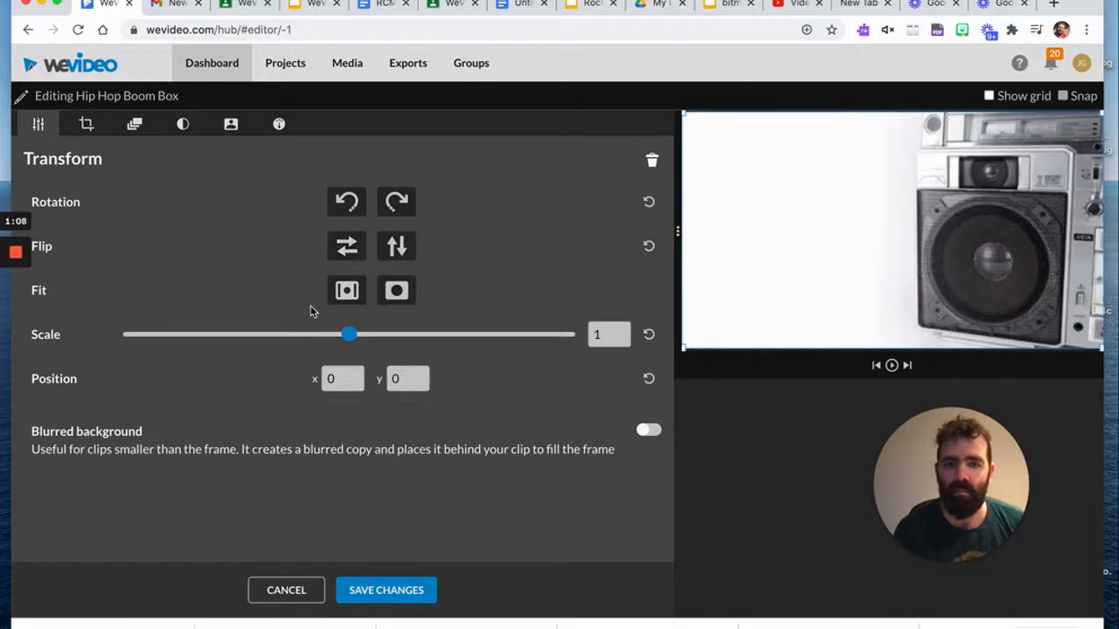
Try scaling the clip down to 0.6 and repositioning it in the frame, and reset both its scale and position
drag(347, 336, 280, 352)
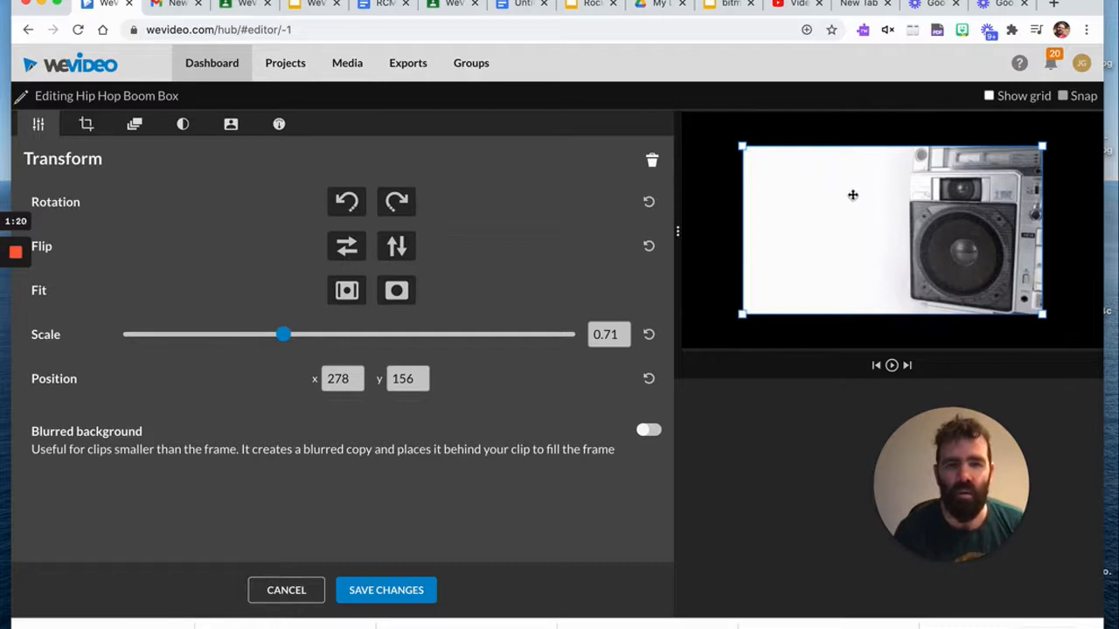
mouse_move(852, 195)
mouse_down()
mouse_move(794, 204)
mouse_move(851, 222)
mouse_move(861, 214)
mouse_up()
mouse_move(749, 165)
mouse_down()
mouse_move(805, 210)
mouse_move(742, 178)
mouse_up()
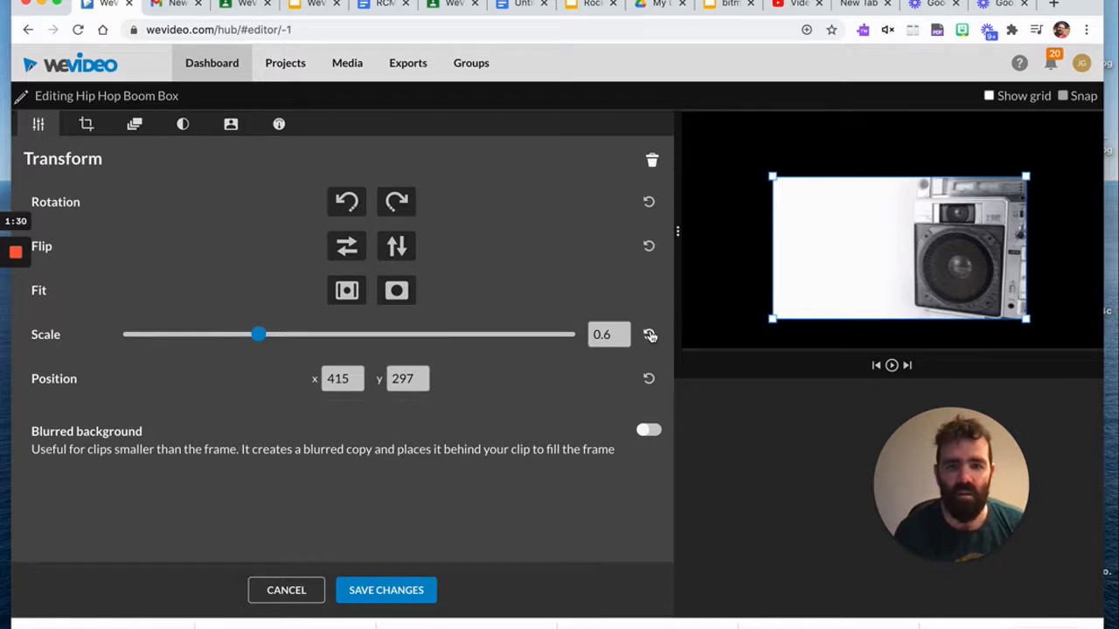
click(649, 334)
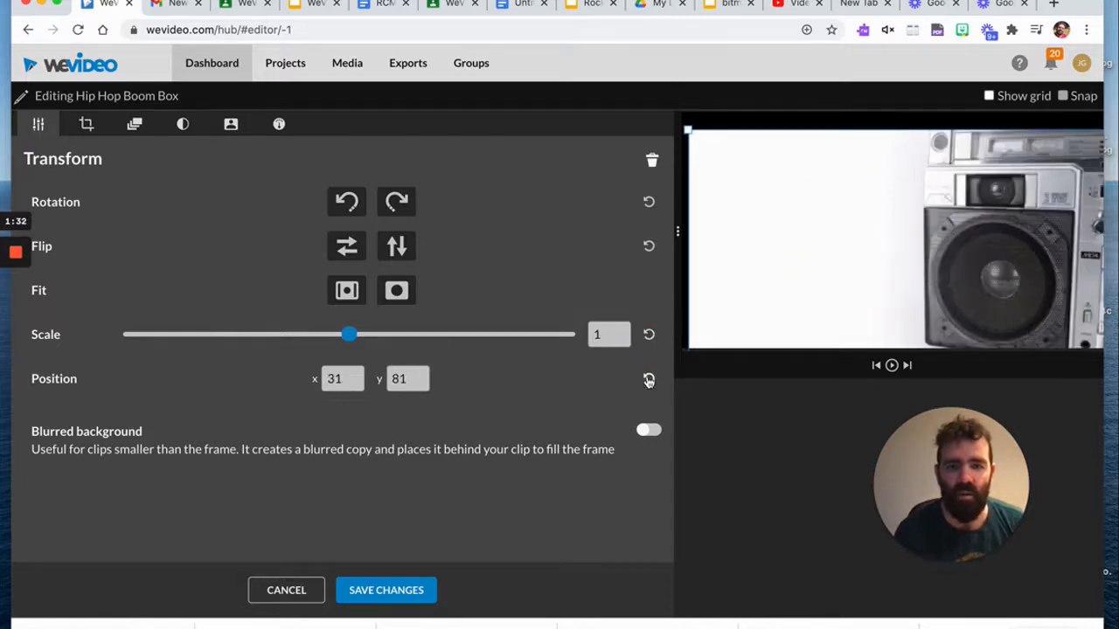
click(649, 379)
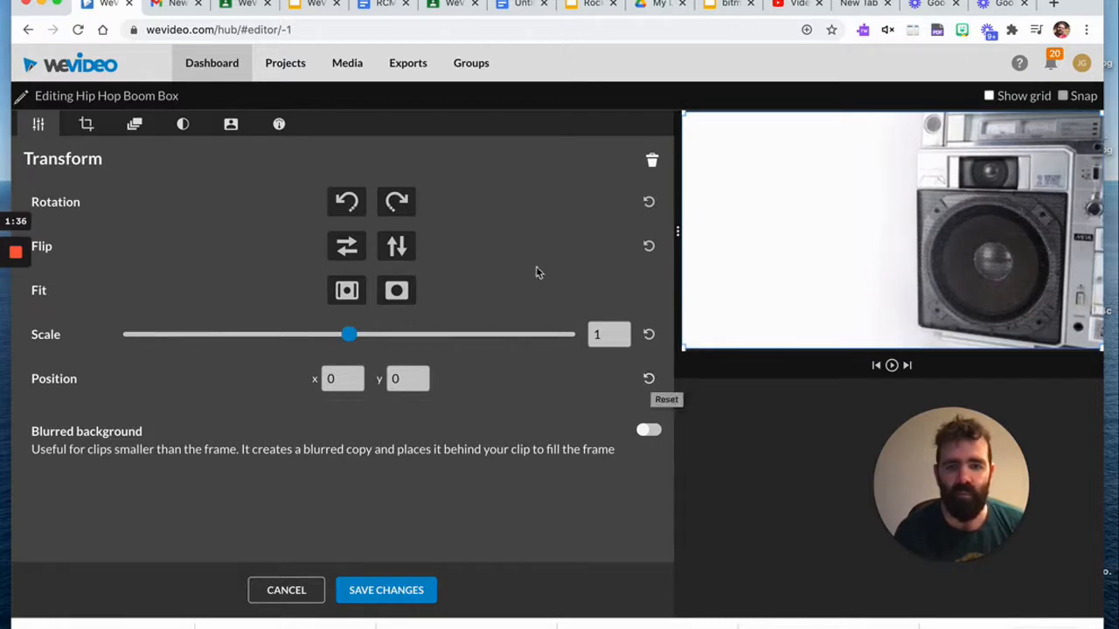
Try cropping the clip from its upper edge, corner and left side, returning all crop values to 0
click(85, 125)
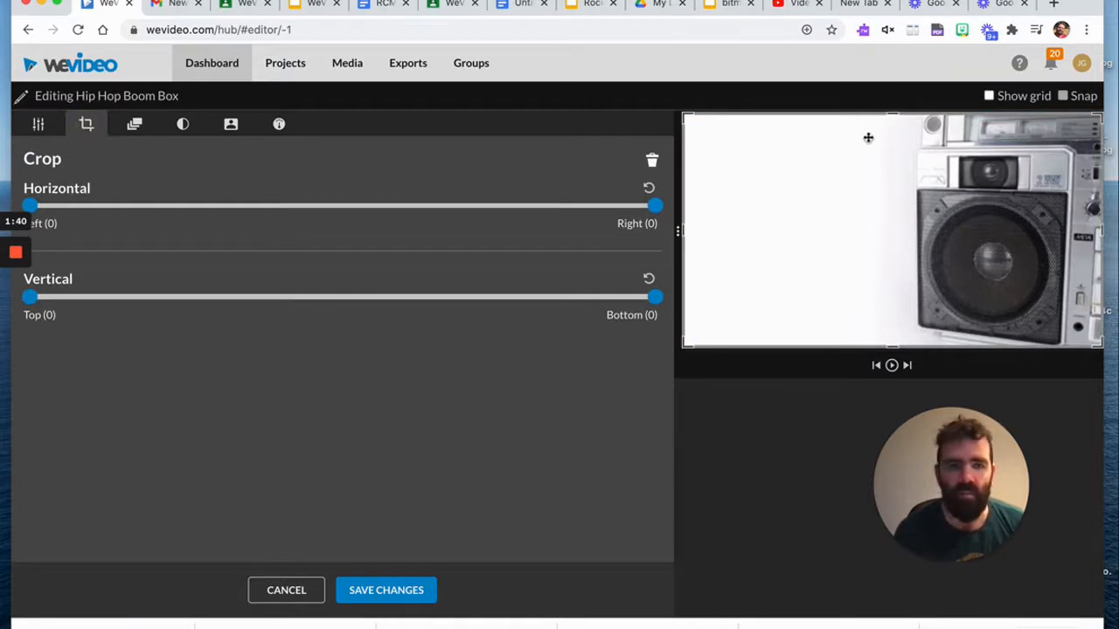
mouse_move(894, 114)
mouse_down()
mouse_move(892, 166)
mouse_move(892, 112)
mouse_up()
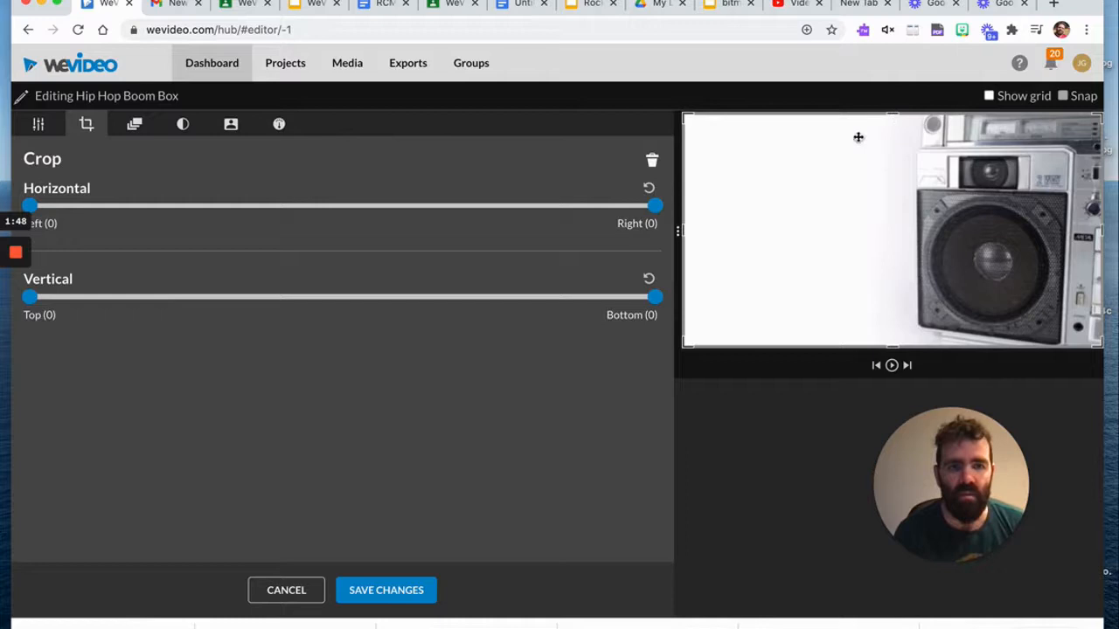
mouse_move(686, 118)
mouse_down()
mouse_move(743, 172)
mouse_move(679, 127)
mouse_move(672, 105)
mouse_up()
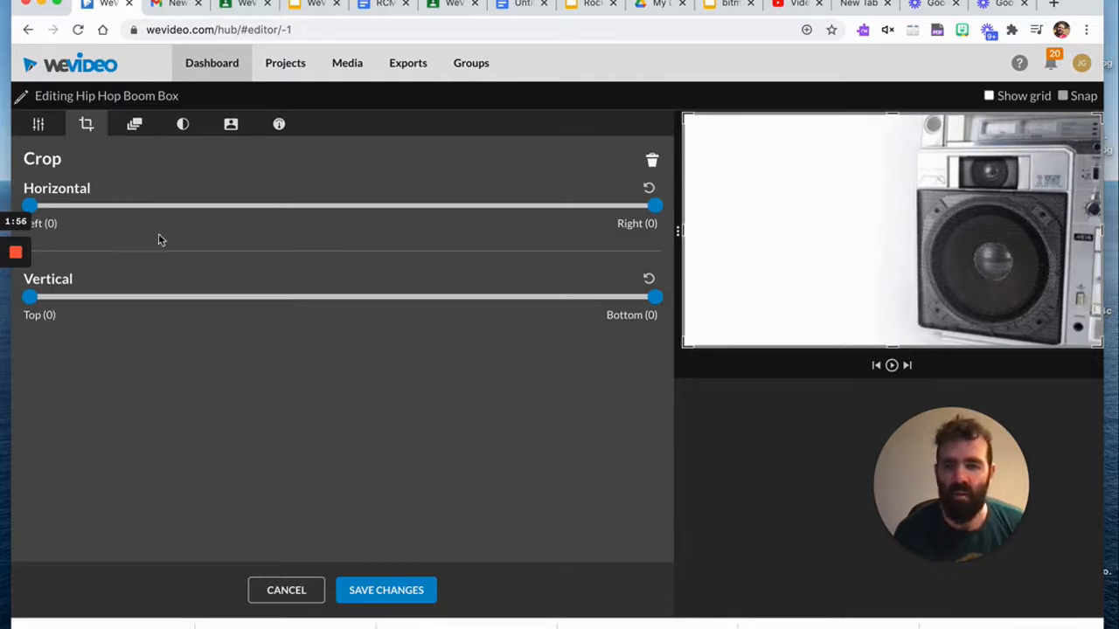
drag(30, 210, 152, 214)
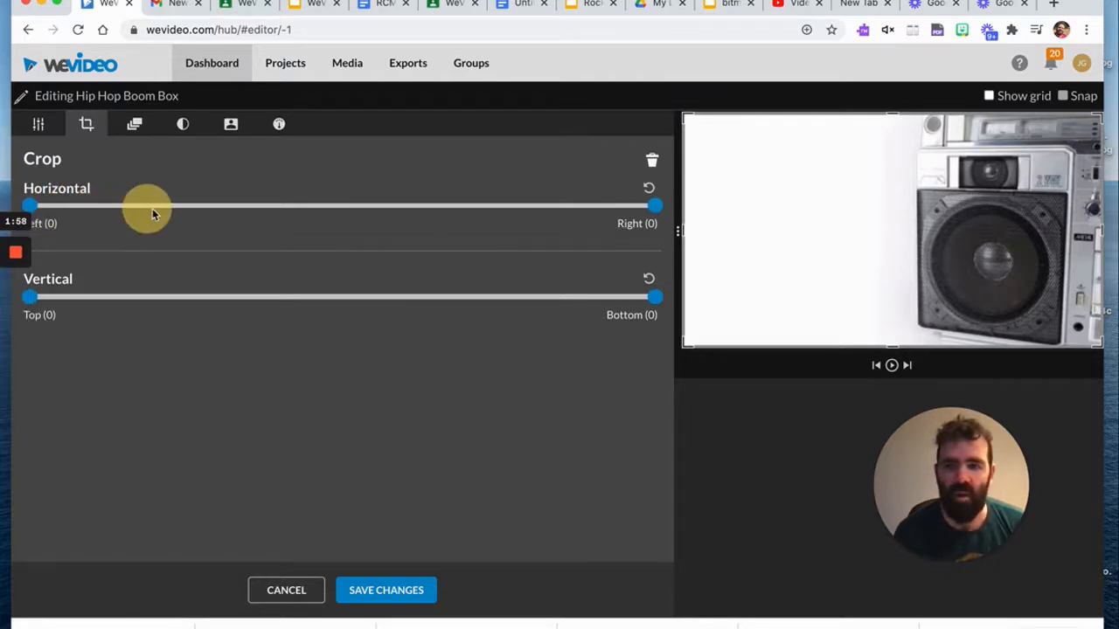
mouse_move(31, 207)
mouse_down()
mouse_move(185, 208)
mouse_move(18, 203)
mouse_up()
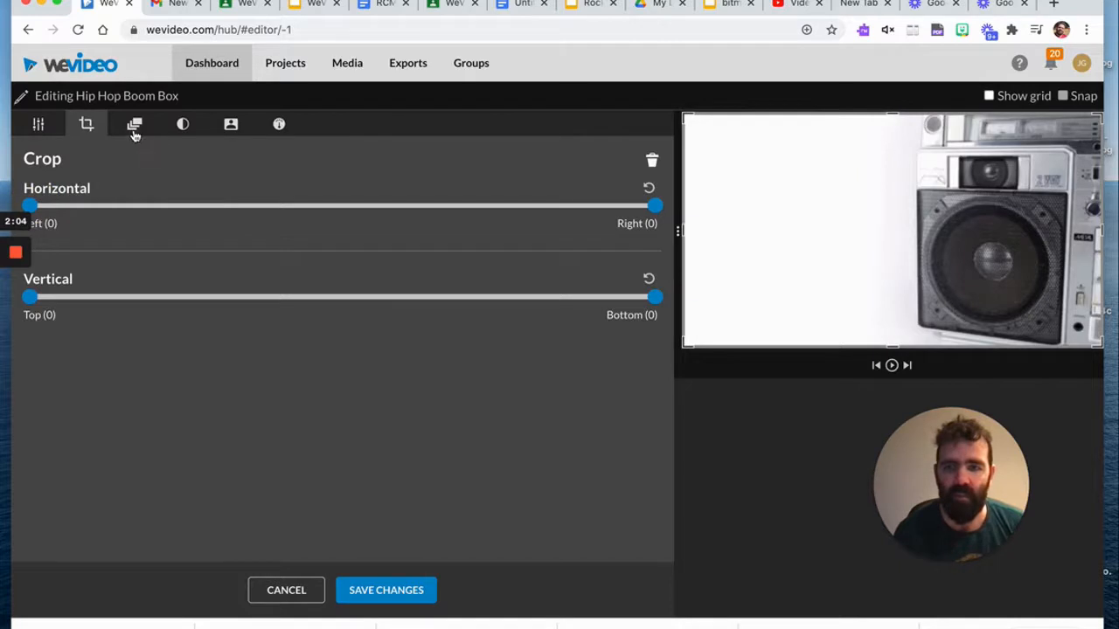
Animate the clip to shrink to an end scale of 0.01 at position x 444, y 509
click(133, 127)
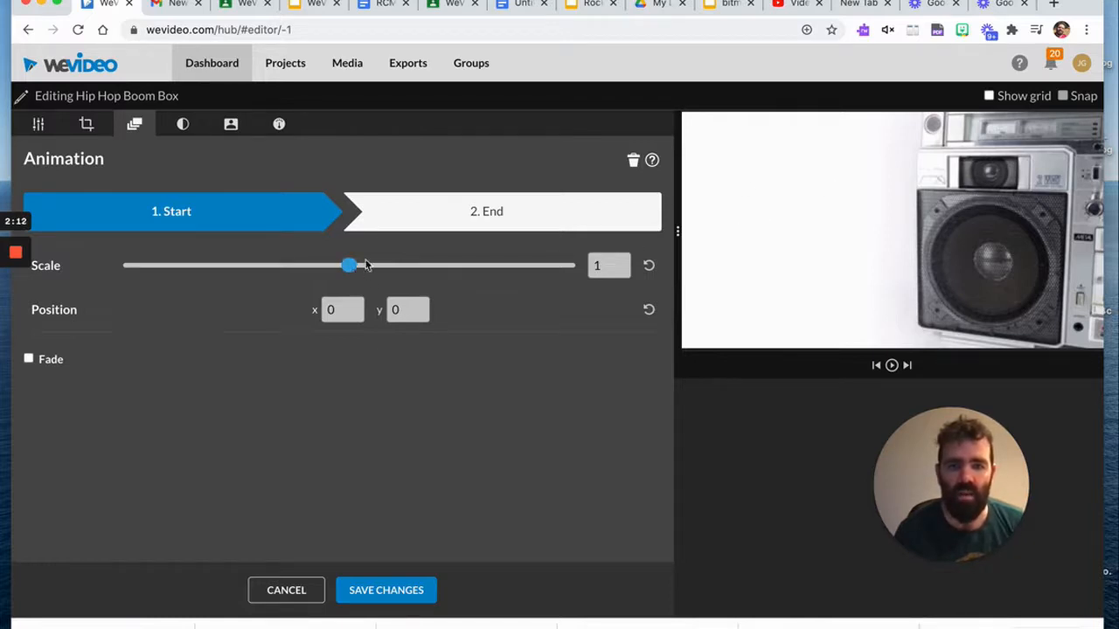
click(410, 225)
drag(349, 268, 105, 289)
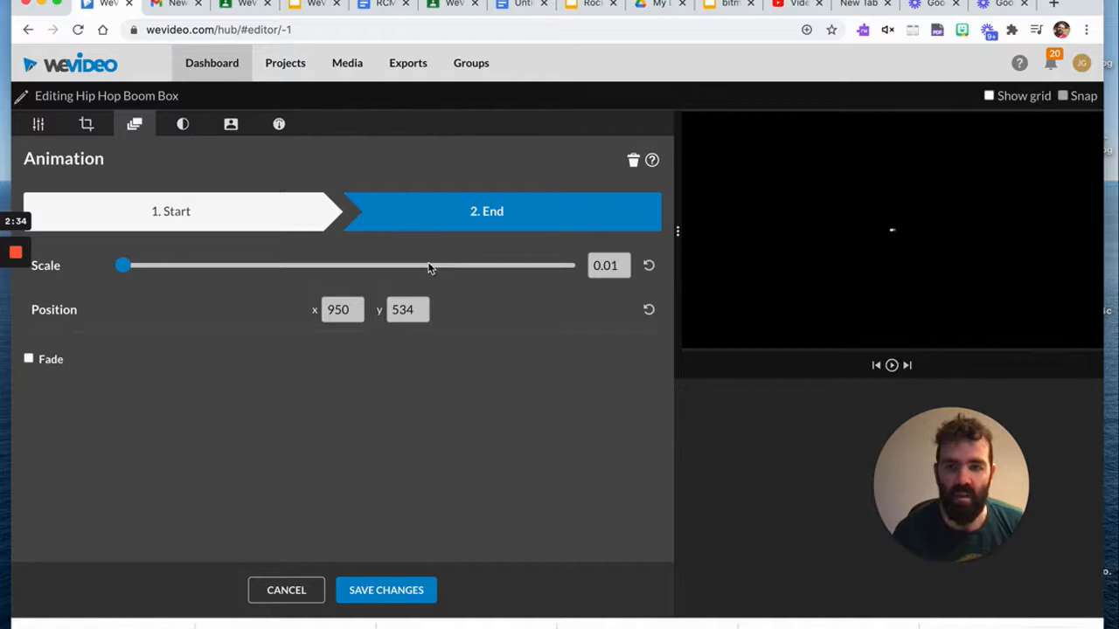
drag(891, 230, 781, 223)
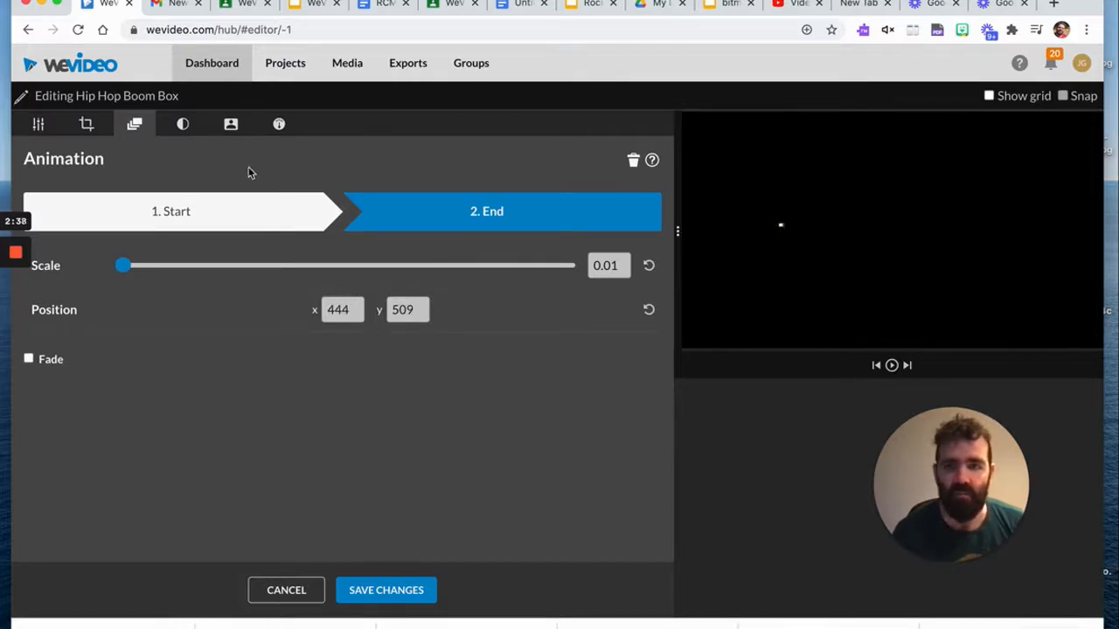
Try the clip's brightness and contrast adjustments, keep both at 0, and set its saturation to -100
click(182, 125)
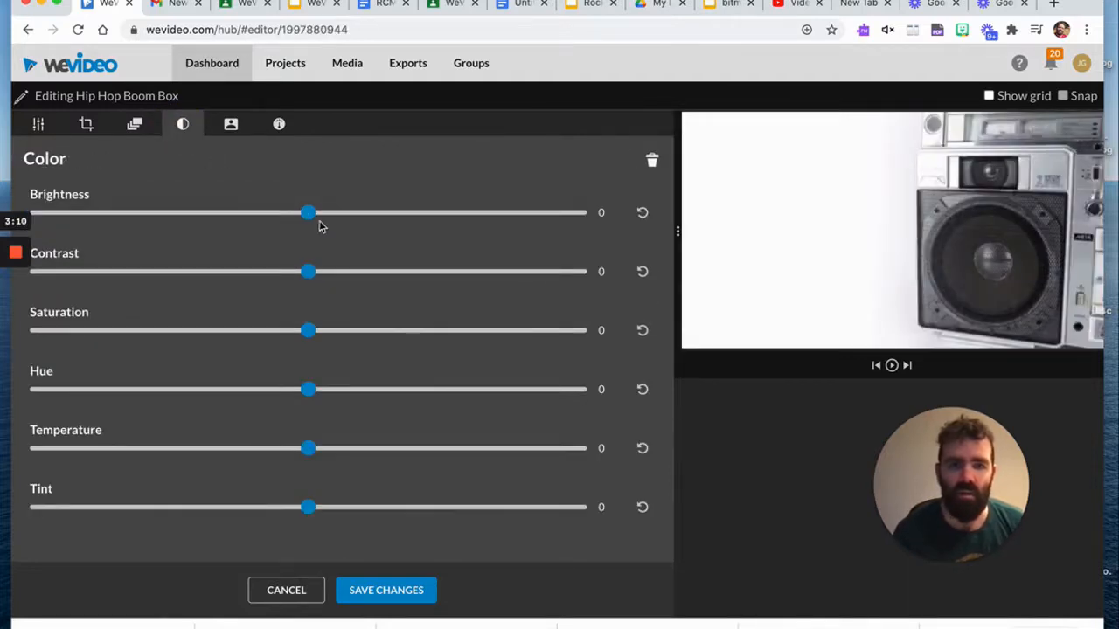
mouse_move(307, 217)
mouse_down()
mouse_move(201, 222)
mouse_move(308, 224)
mouse_up()
mouse_move(308, 272)
mouse_down()
mouse_move(180, 276)
mouse_move(307, 278)
mouse_up()
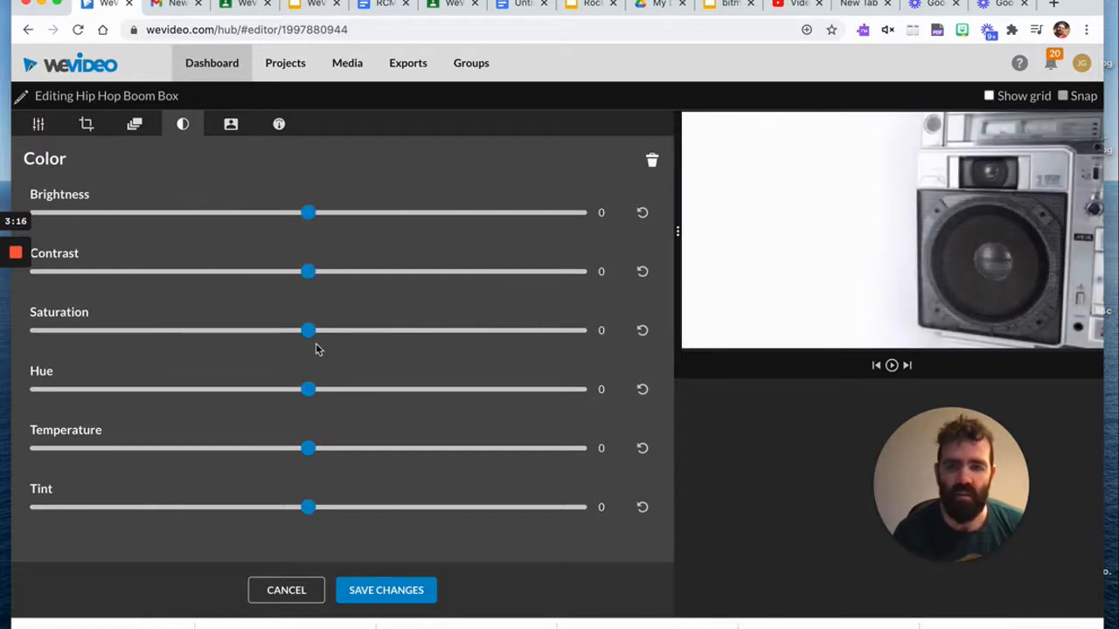
drag(308, 335, 30, 336)
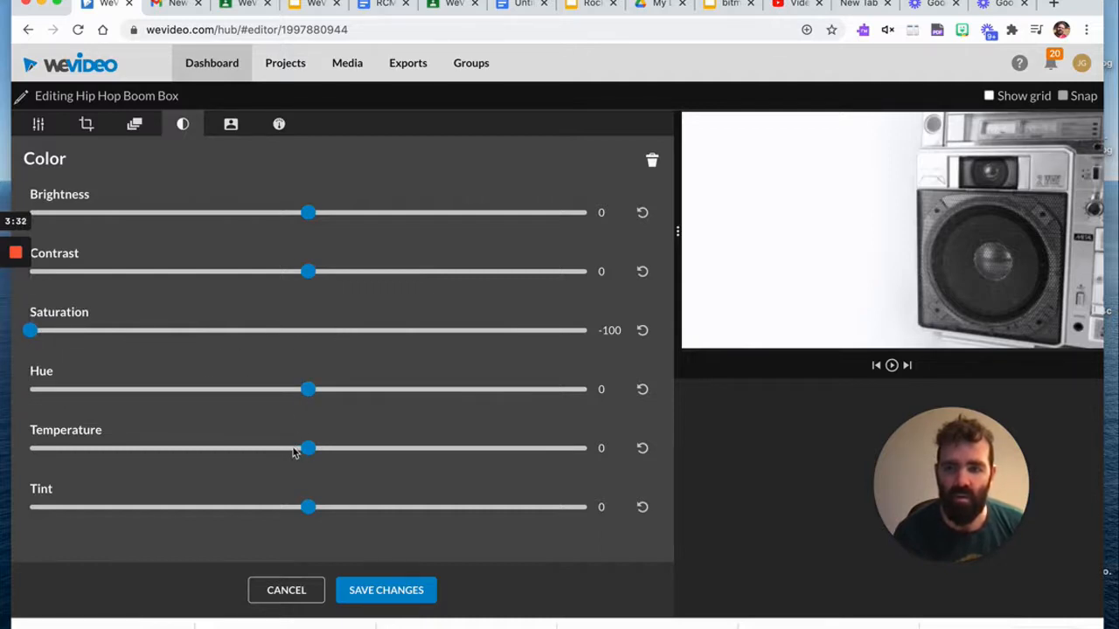
Try speeding the clip up to 7x and slowing it to -10x, and return its speed to 1x
click(231, 129)
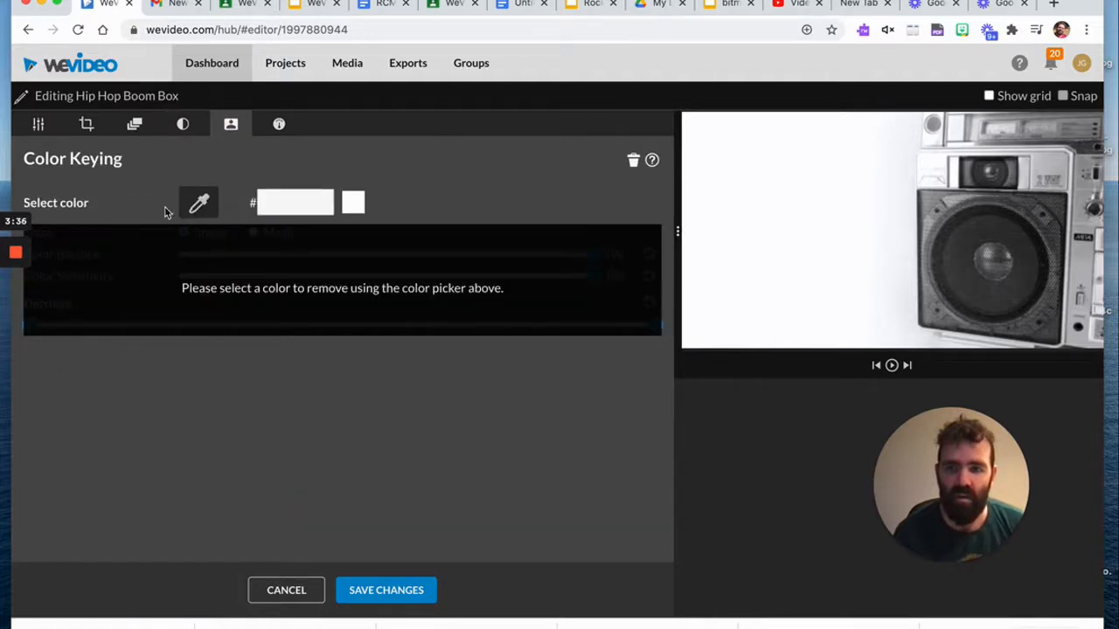
click(279, 125)
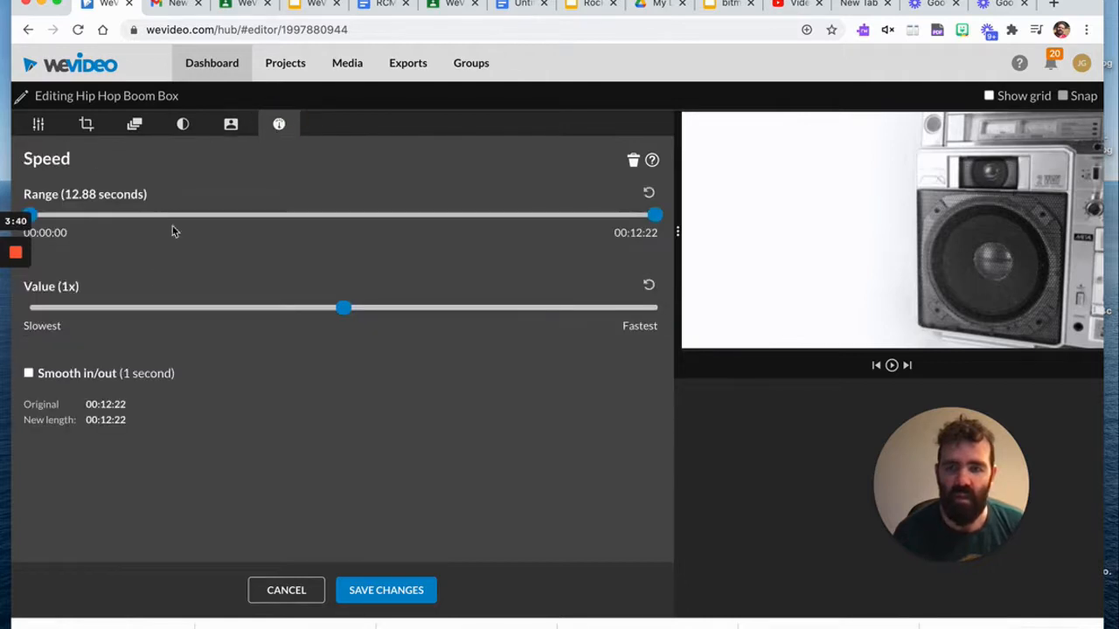
click(343, 310)
drag(343, 310, 534, 306)
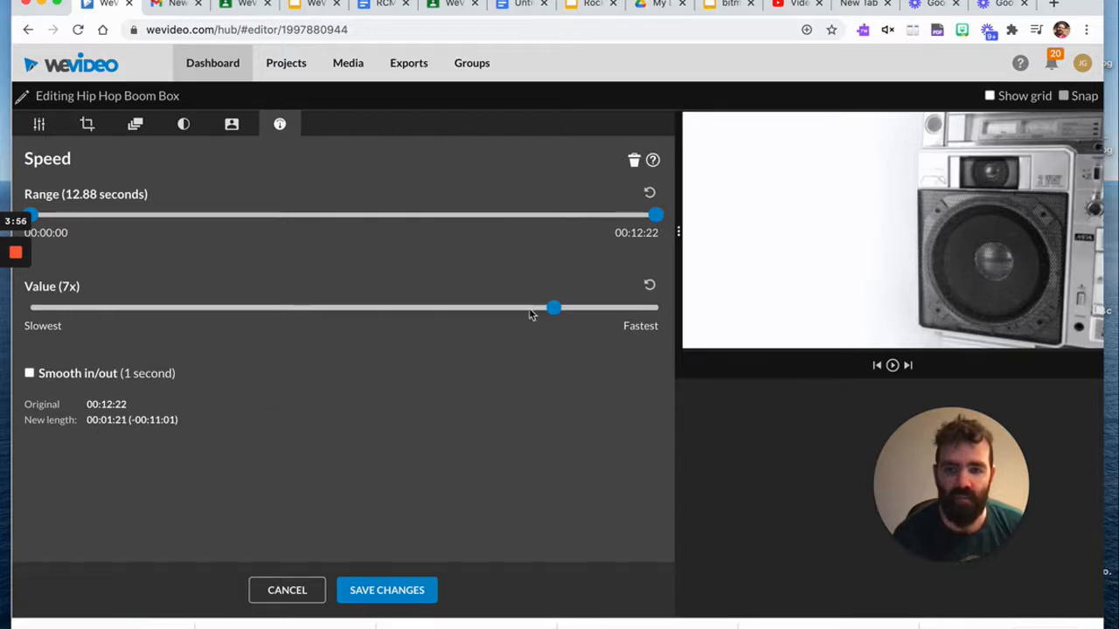
drag(519, 319, 40, 370)
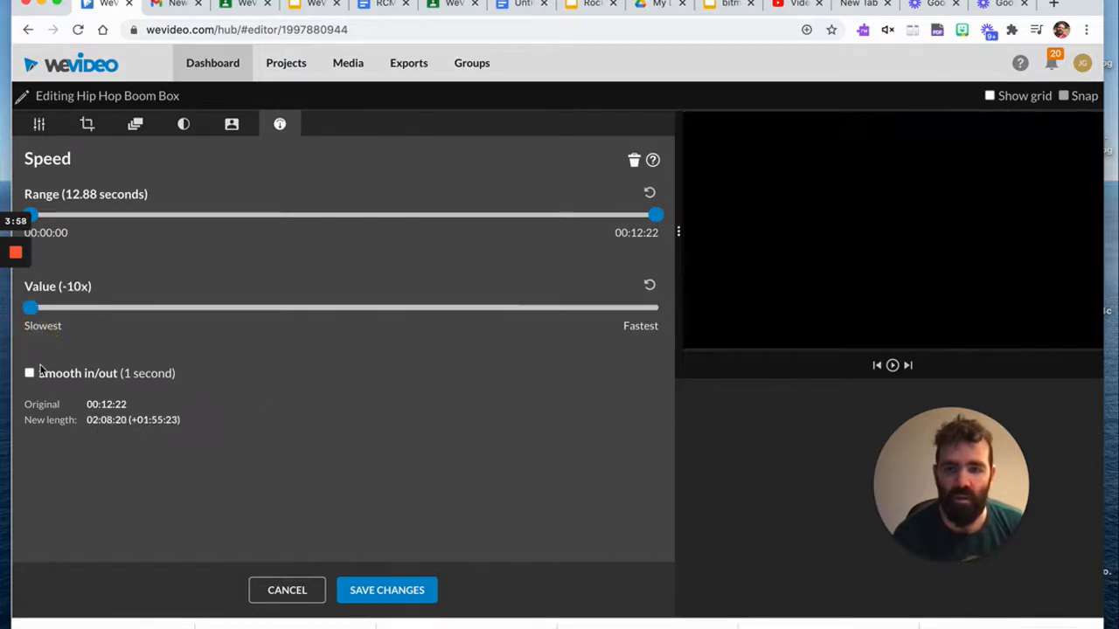
drag(30, 308, 344, 311)
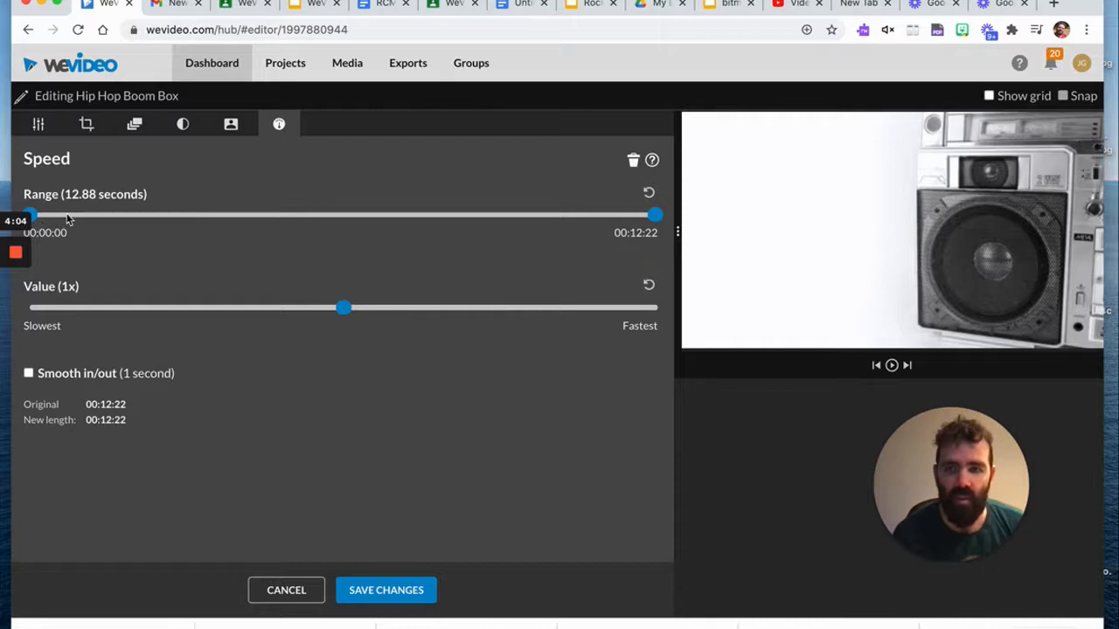
Try shortening the clip's speed range to 9.8 seconds, return it to the full 12.88 seconds, and save the clip's changes
drag(33, 217, 179, 215)
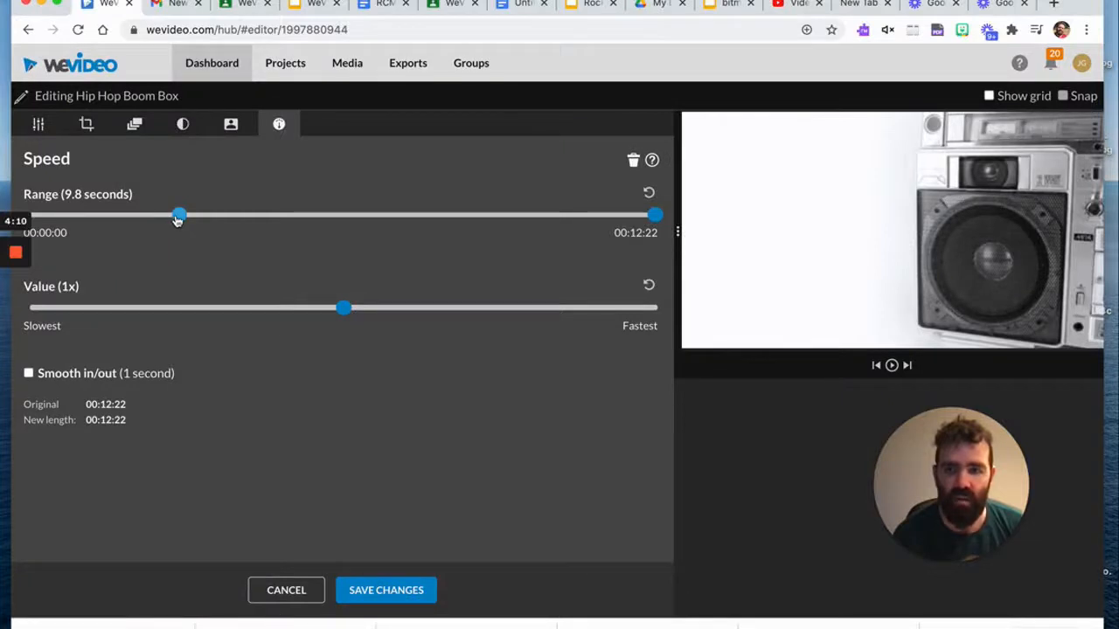
drag(181, 218, 30, 218)
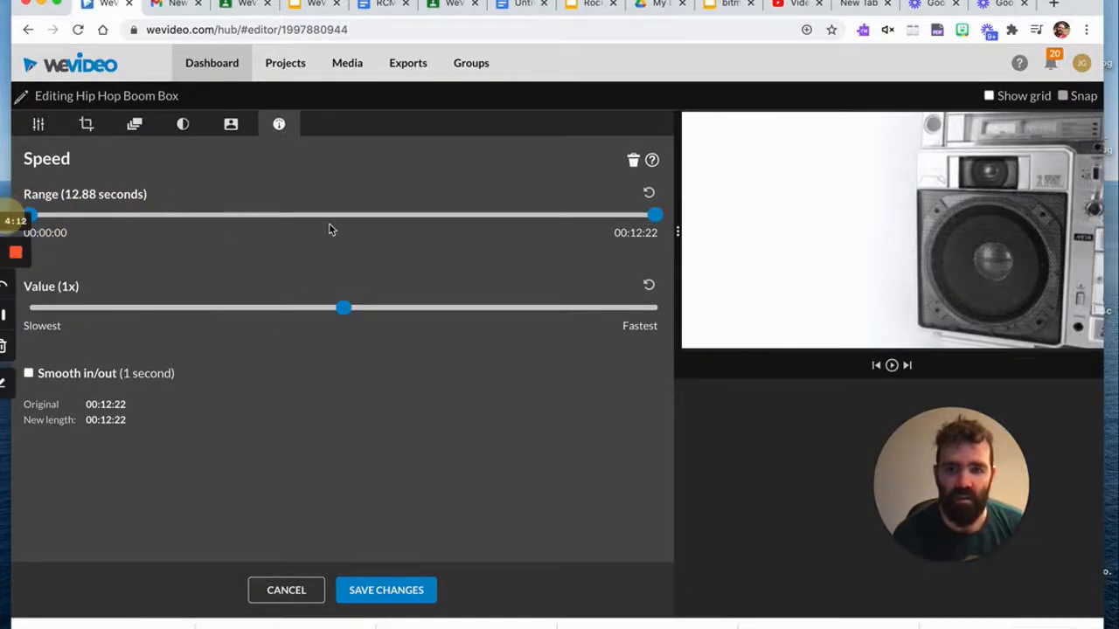
mouse_move(656, 220)
mouse_down()
mouse_move(486, 218)
mouse_move(670, 220)
mouse_up()
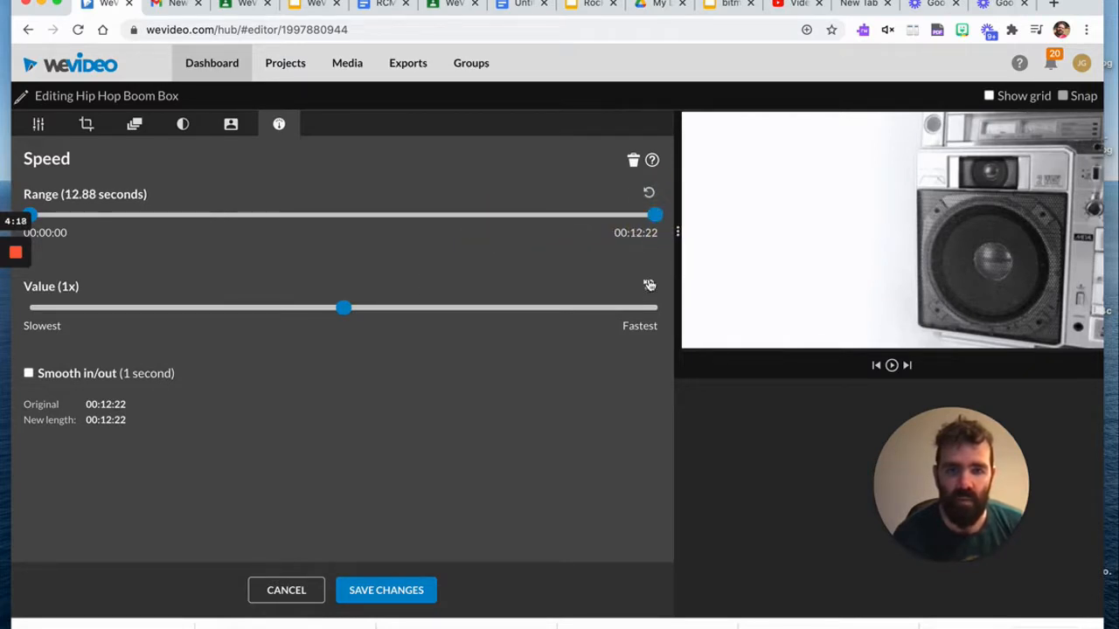
click(390, 590)
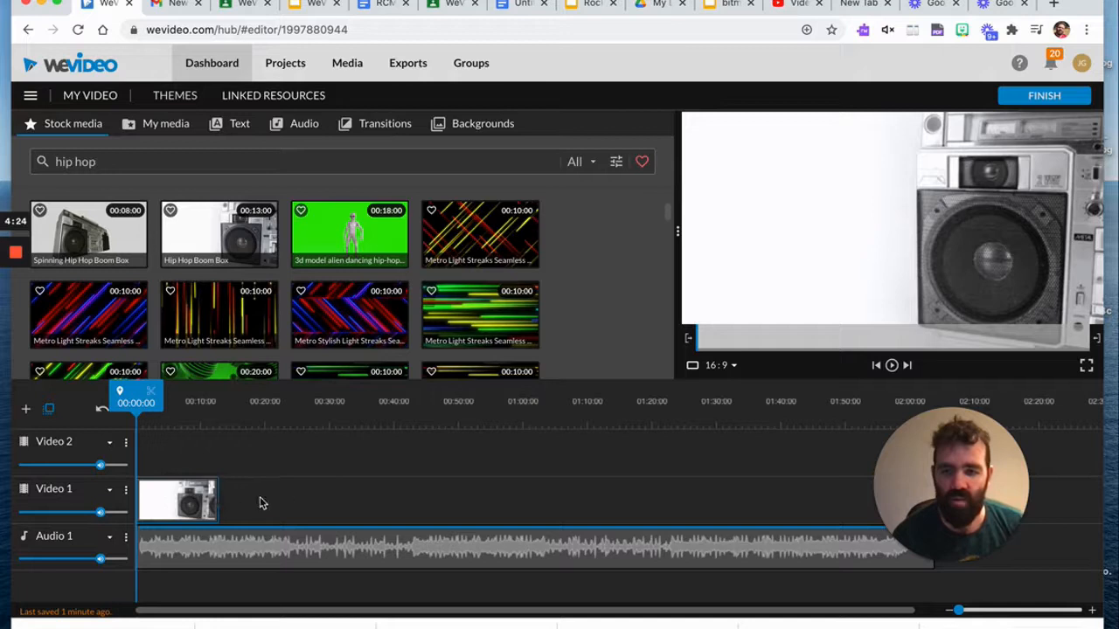
Give the boom box clip on Video 1 an opacity fade-out of 1 second
click(206, 503)
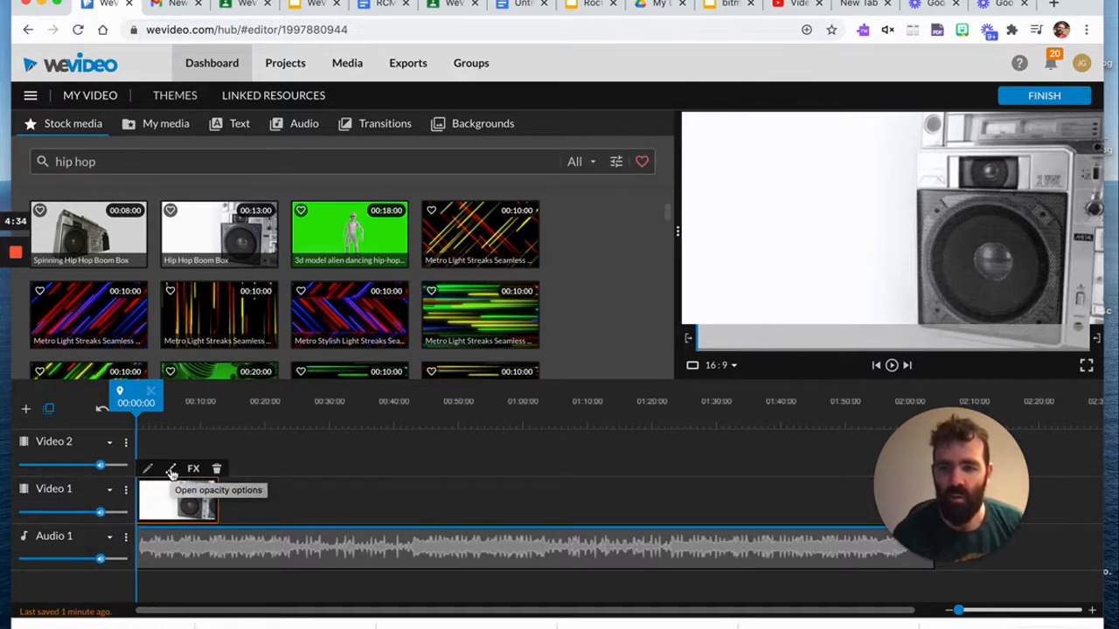
click(171, 469)
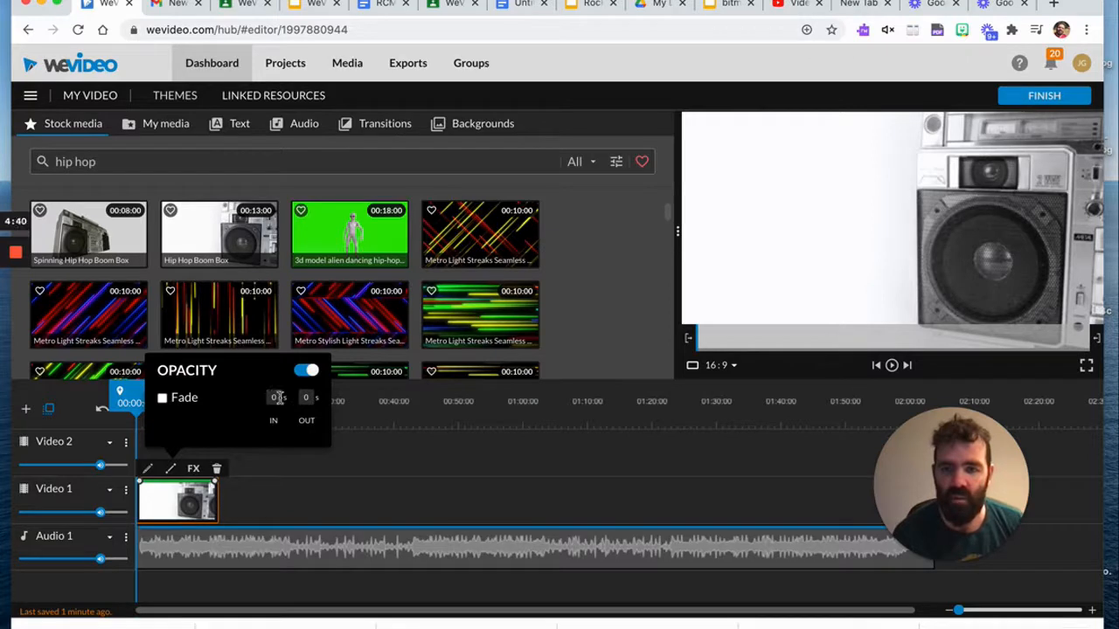
click(306, 397)
text(1)
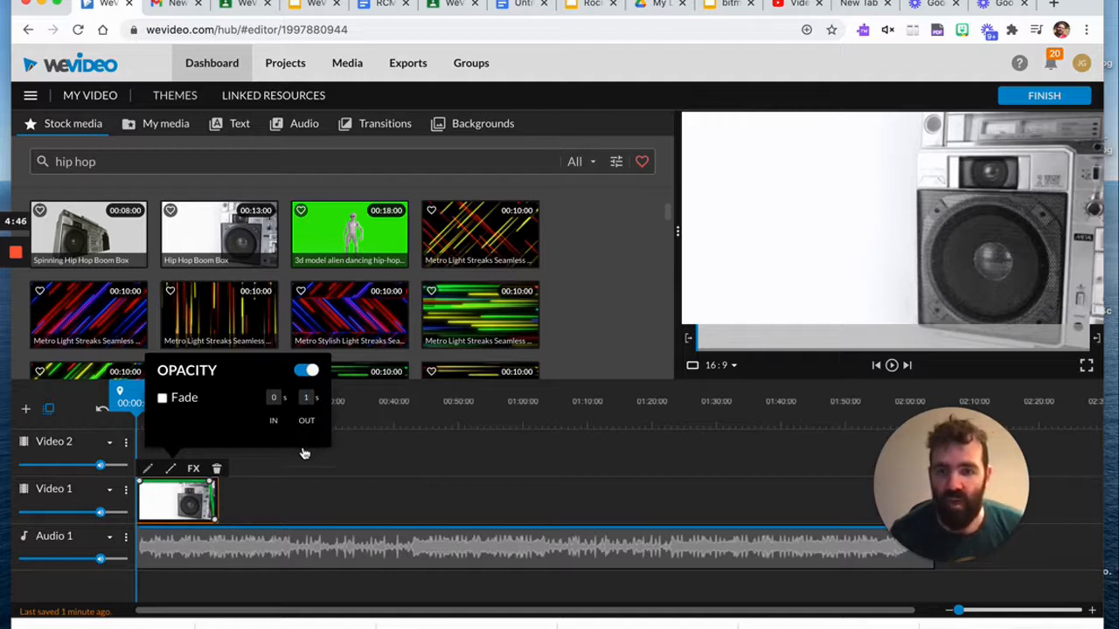
click(293, 474)
Preview the clip's ending from about 10 seconds and remove its fade-out on the timeline by restoring full opacity up to the end
click(200, 417)
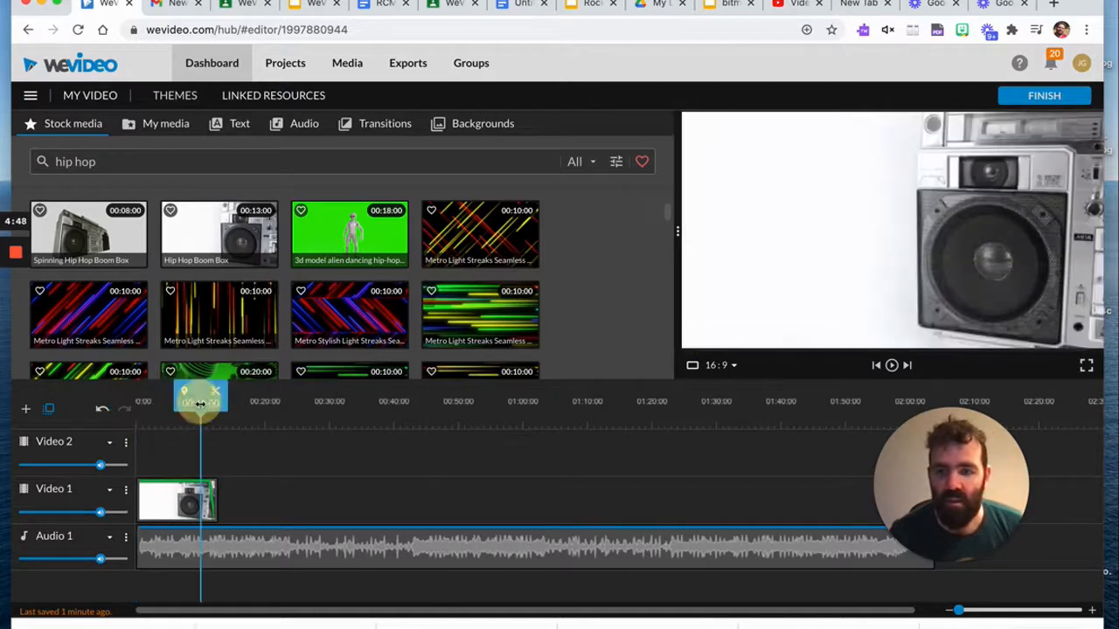
key(space)
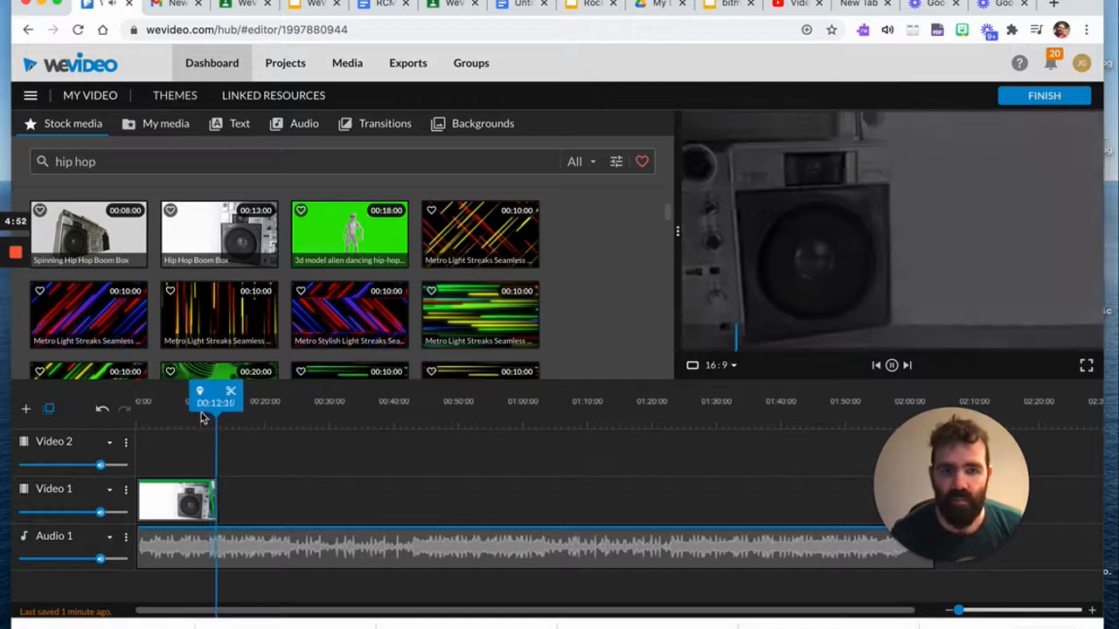
key(space)
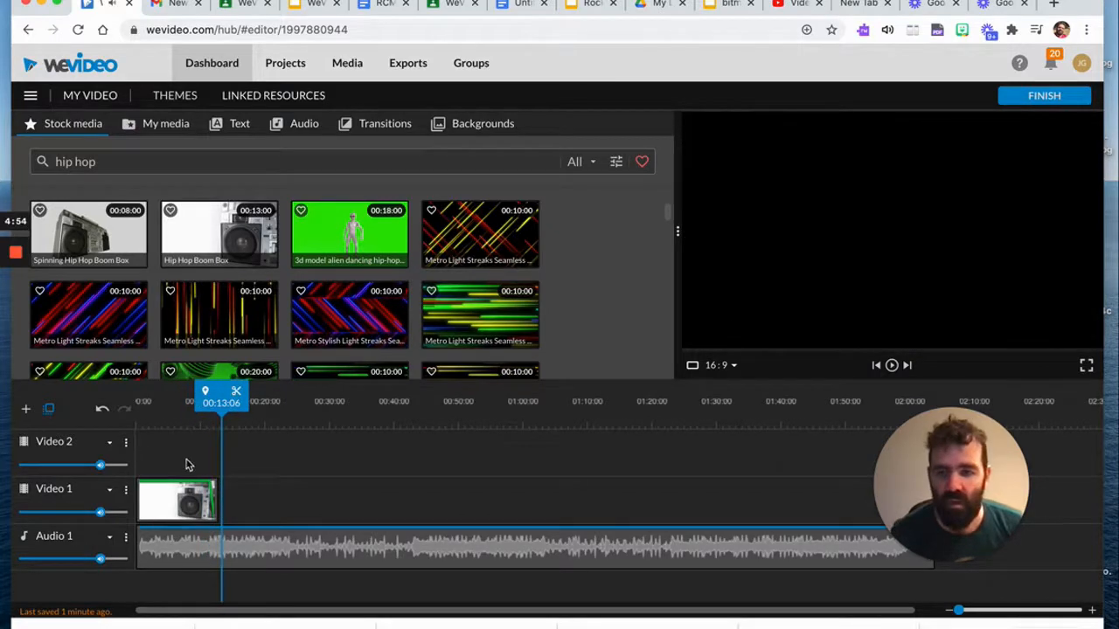
click(188, 504)
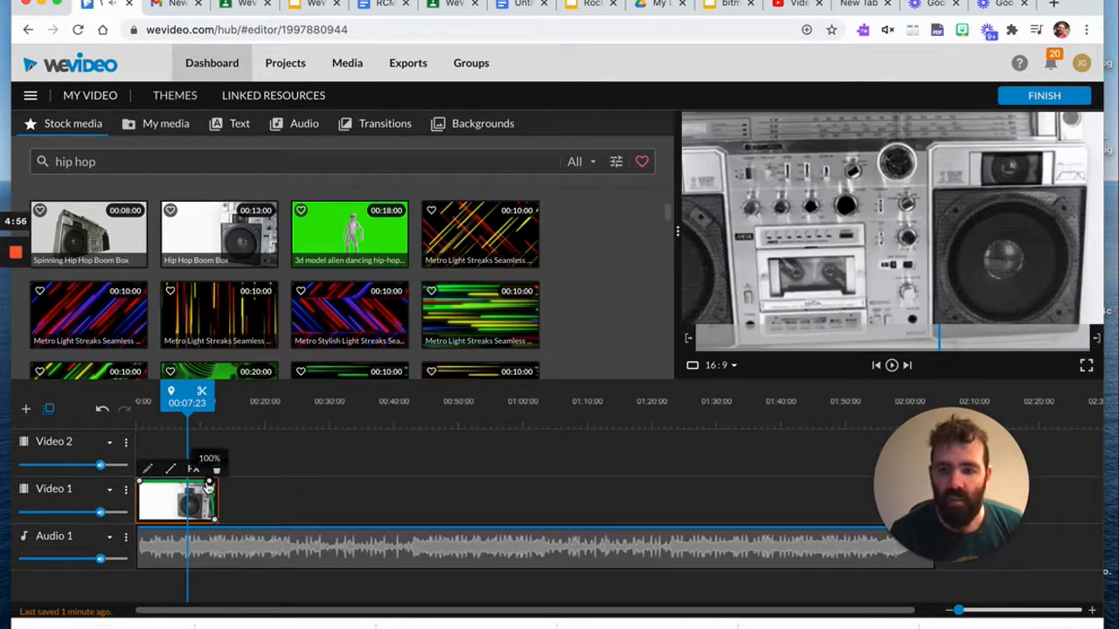
mouse_move(208, 485)
mouse_down()
mouse_move(201, 498)
mouse_move(216, 483)
mouse_up()
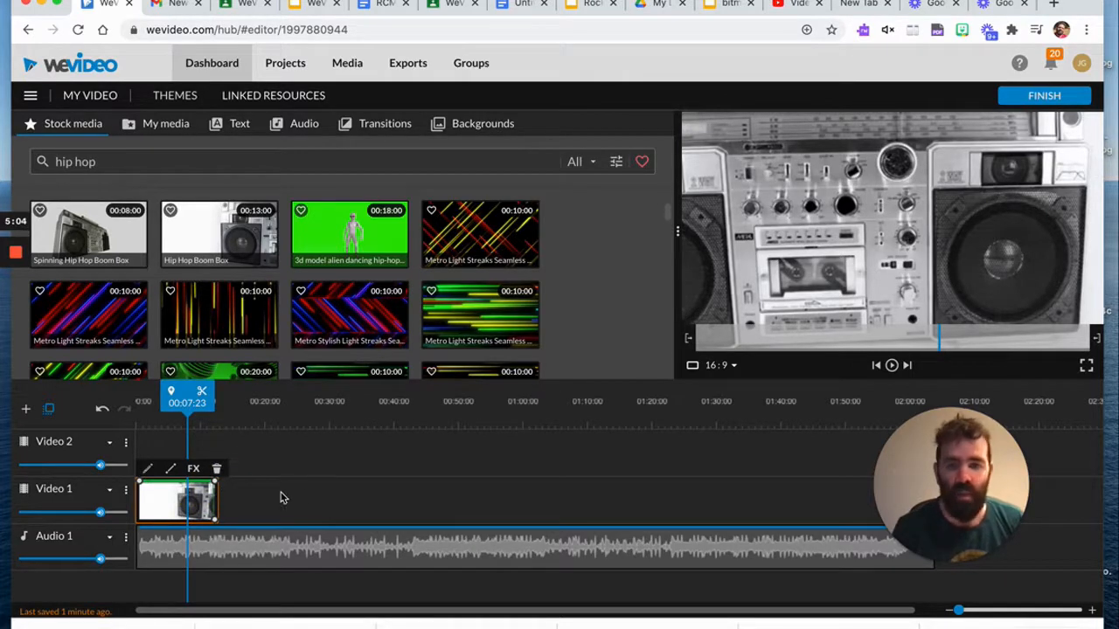
Try shaping a fade-out near the end of the Audio 1 clip by adding volume points and lowering the curve from about 01:50:00
click(366, 535)
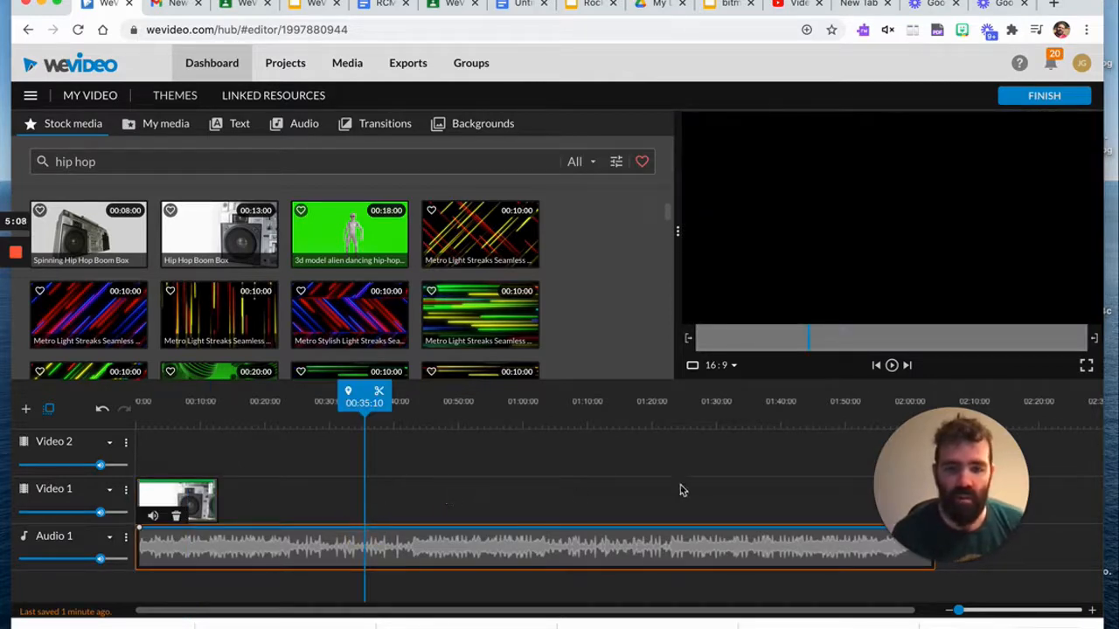
drag(905, 484, 892, 203)
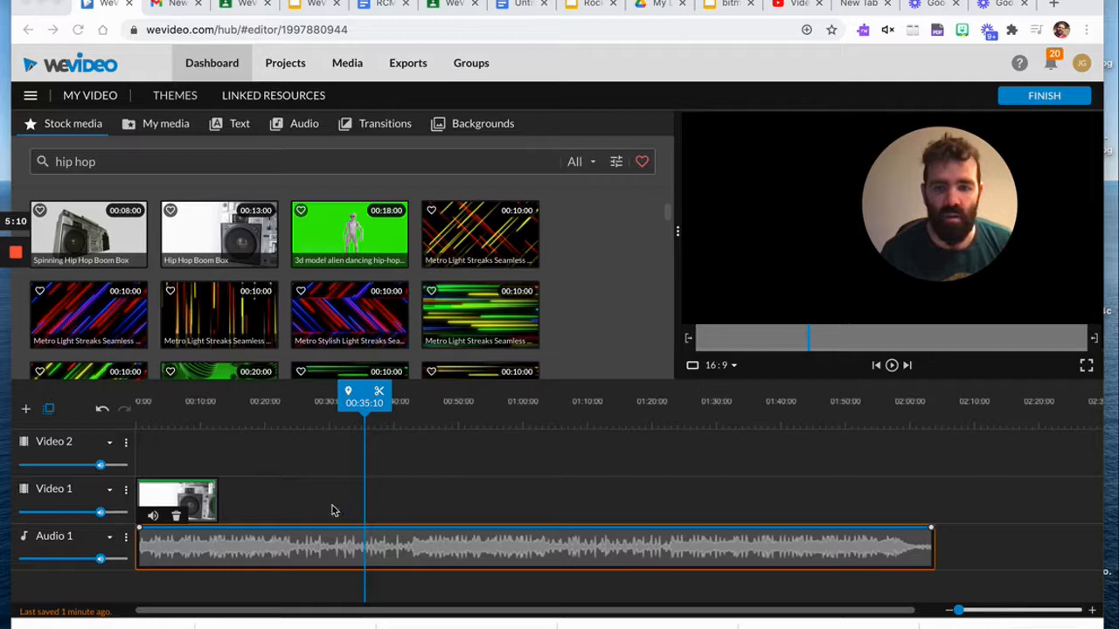
click(294, 537)
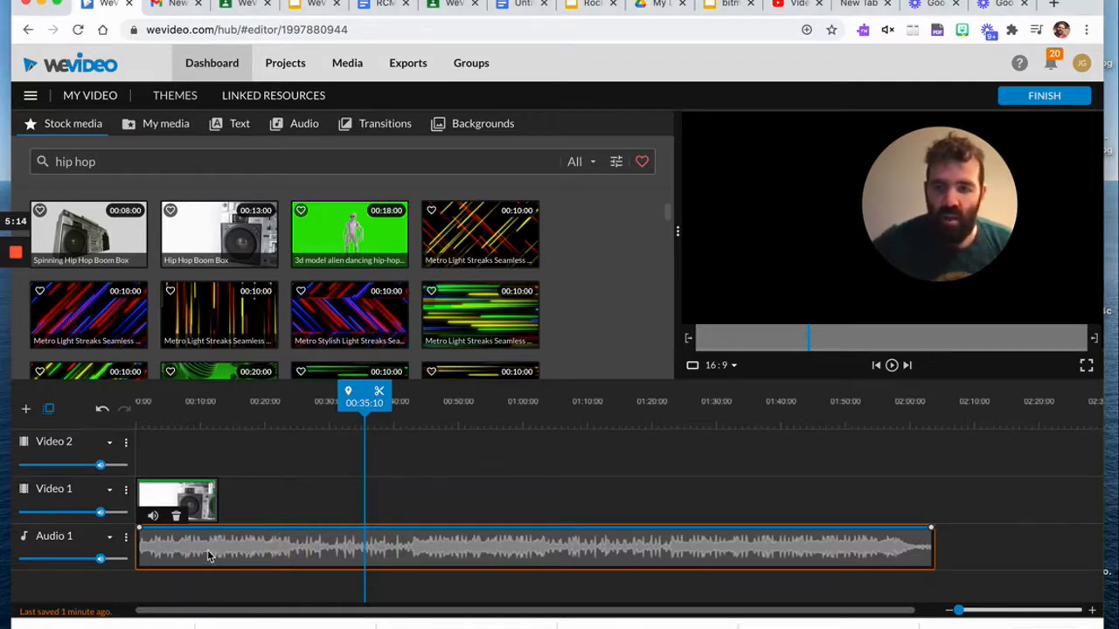
click(837, 528)
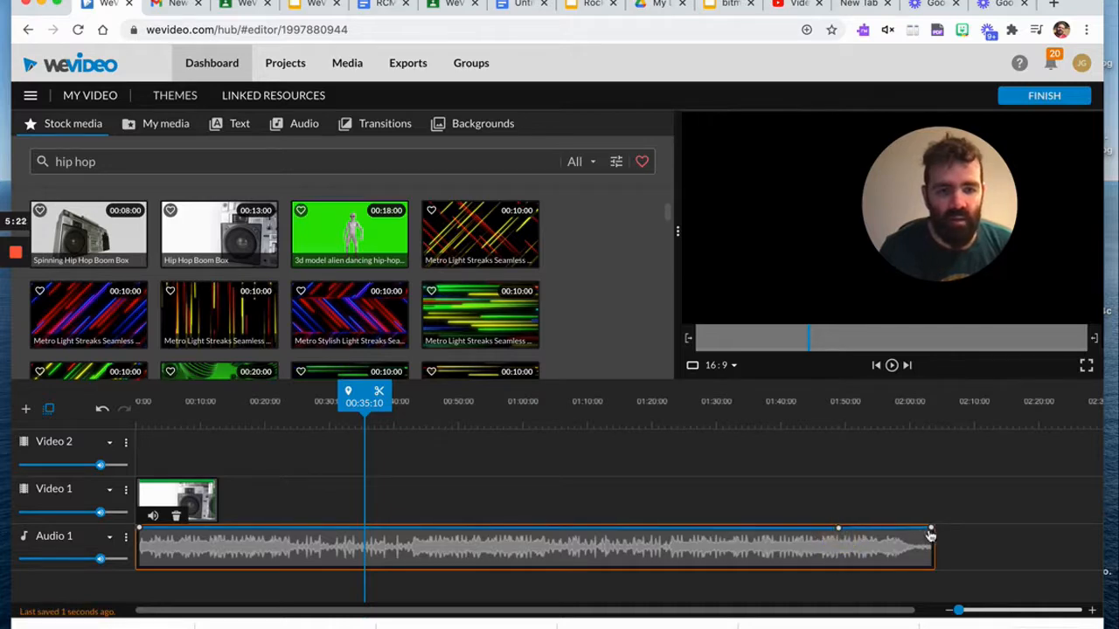
drag(930, 530, 871, 552)
click(876, 544)
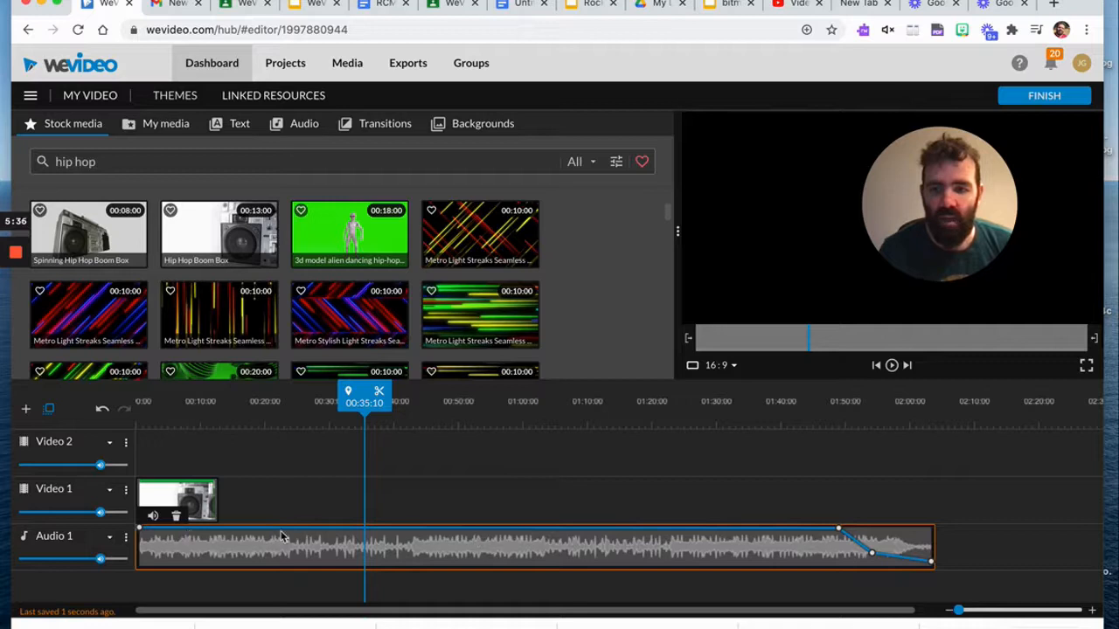
Replace the audio clip's volume fade-out duration, trying 9 seconds and settling on 1 second
click(153, 516)
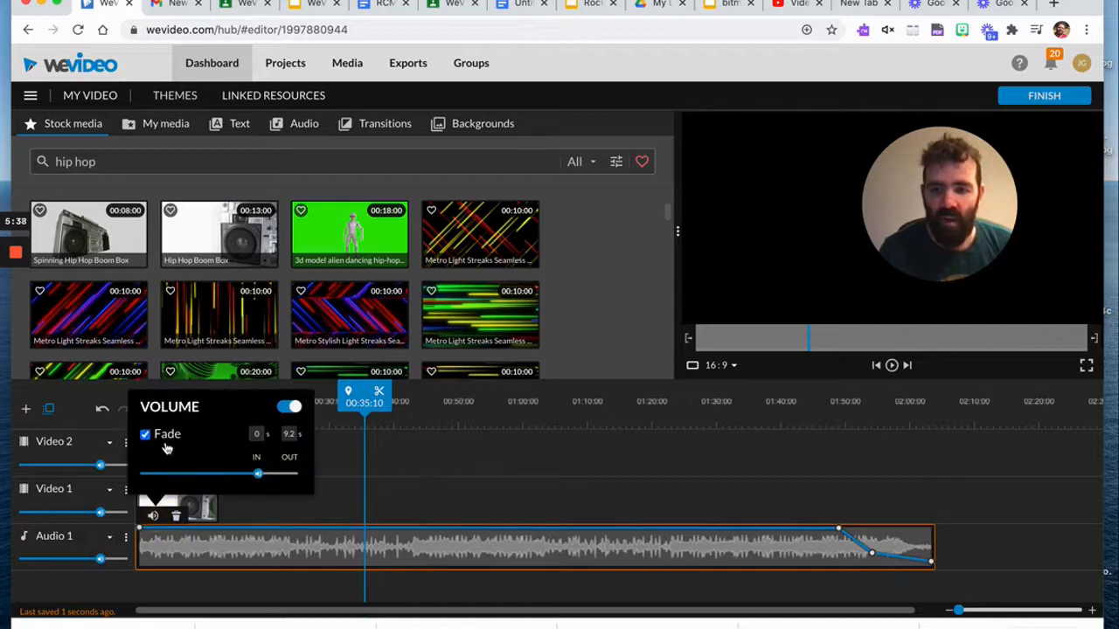
click(291, 435)
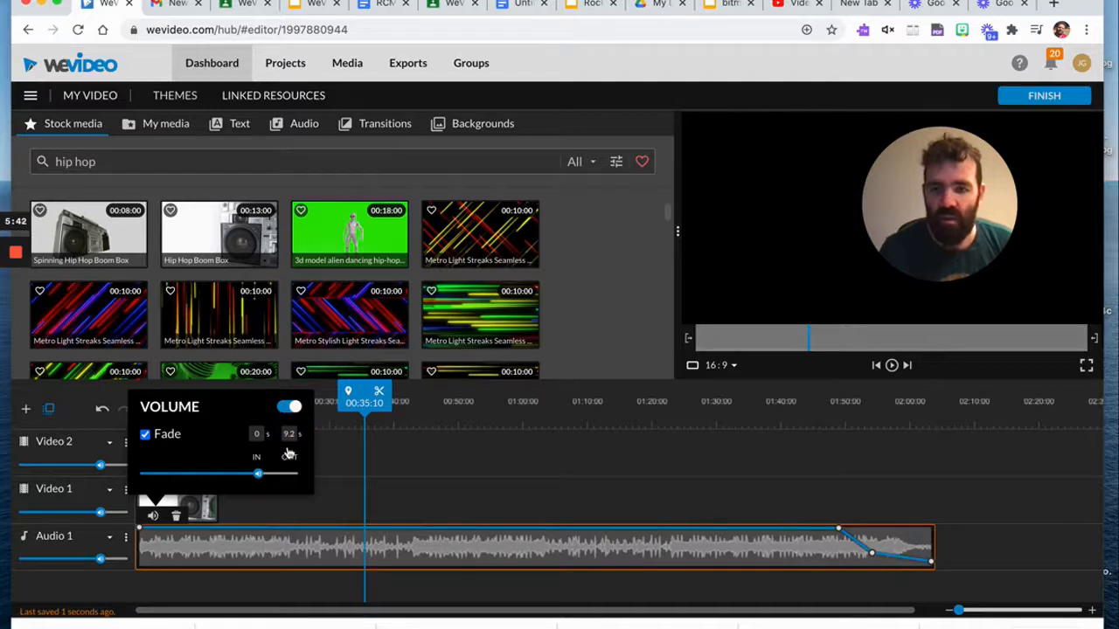
click(287, 437)
drag(285, 441, 272, 450)
text(9)
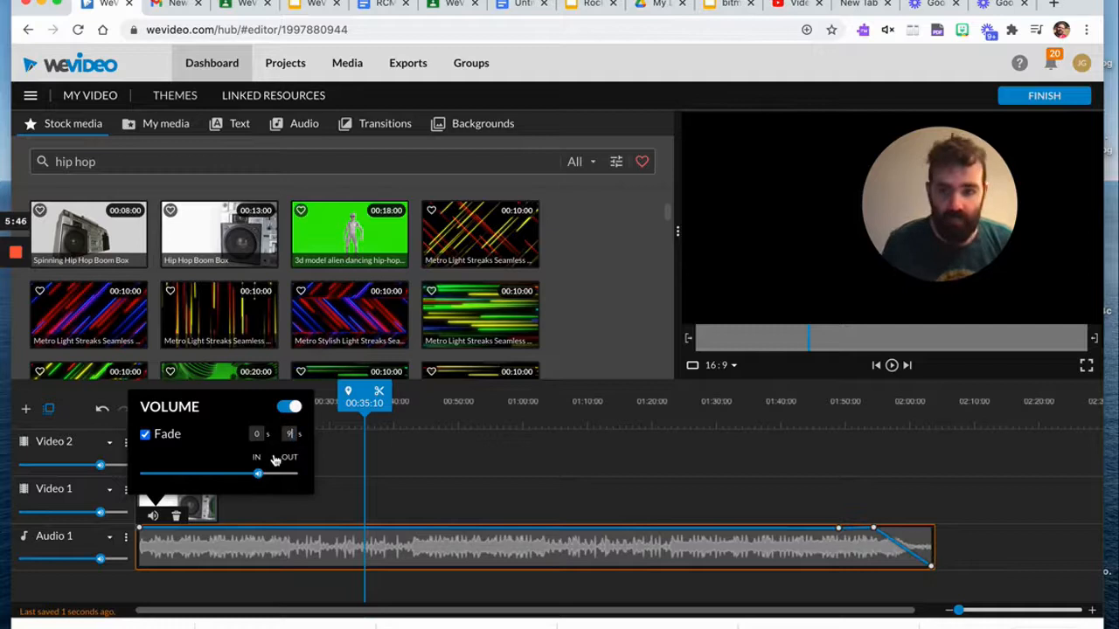
key(BackSpace)
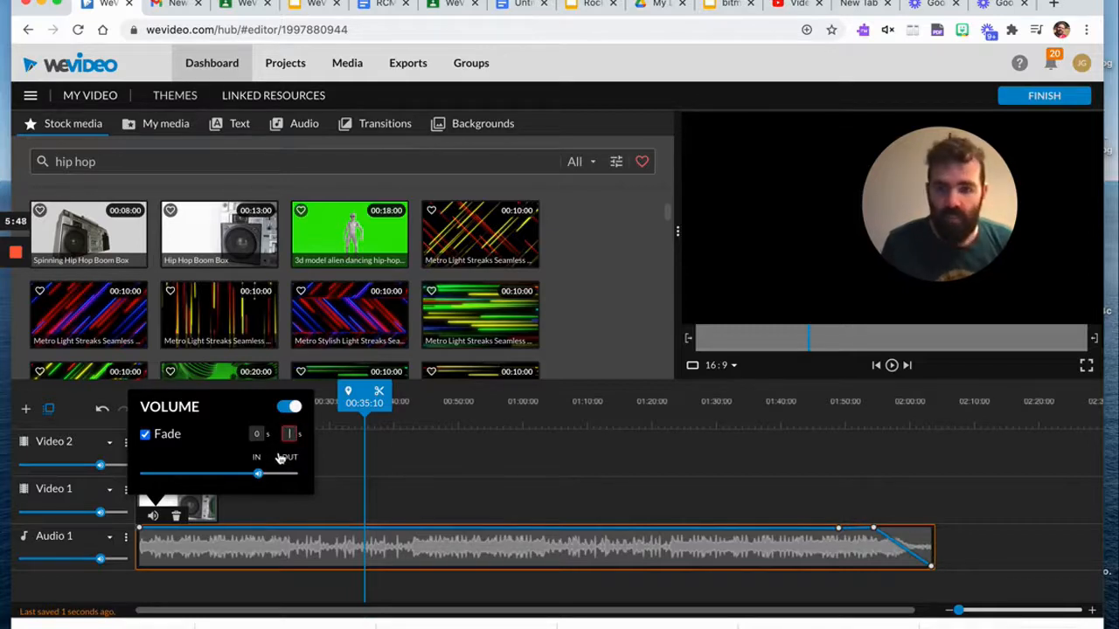
text(1)
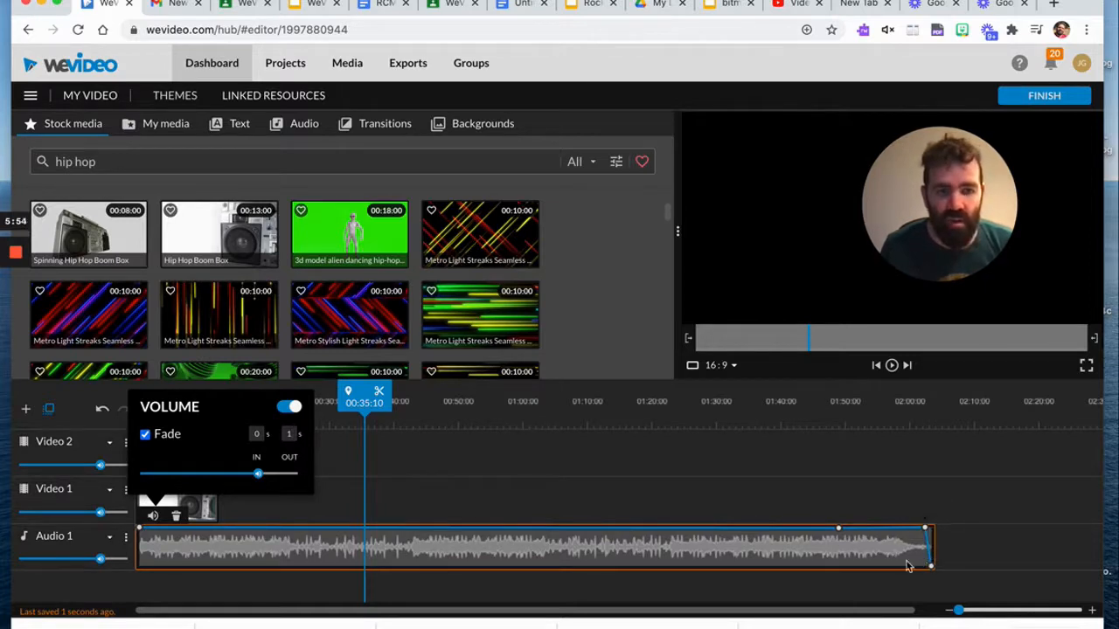
Trim the end of the audio clip to match the video clip at 00:12:22 and play the project from the start
drag(930, 542, 216, 553)
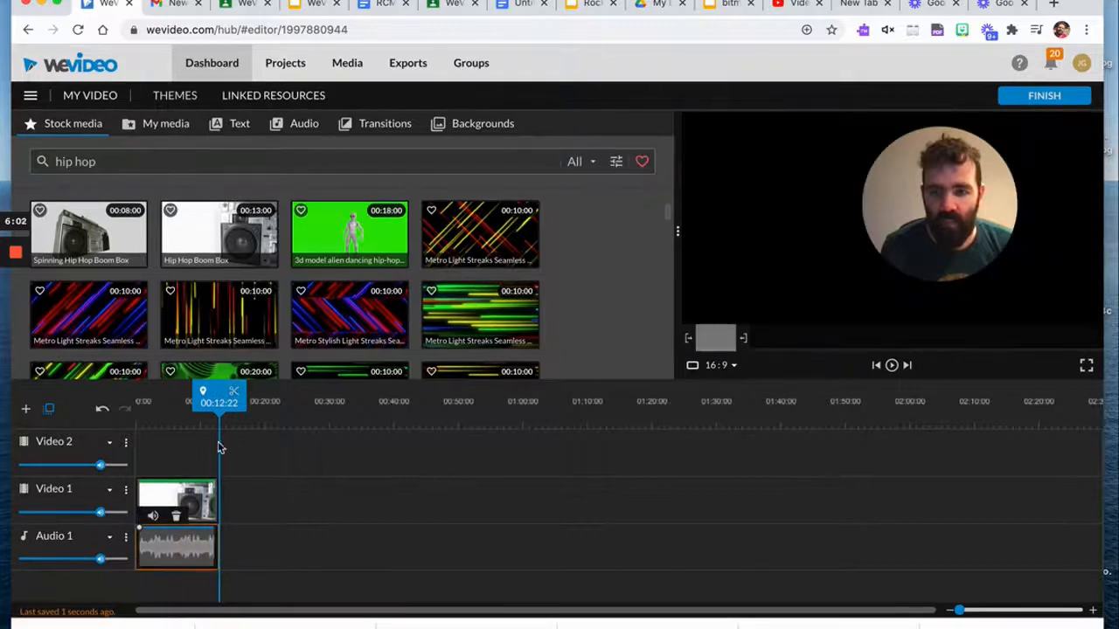
drag(216, 400, 132, 399)
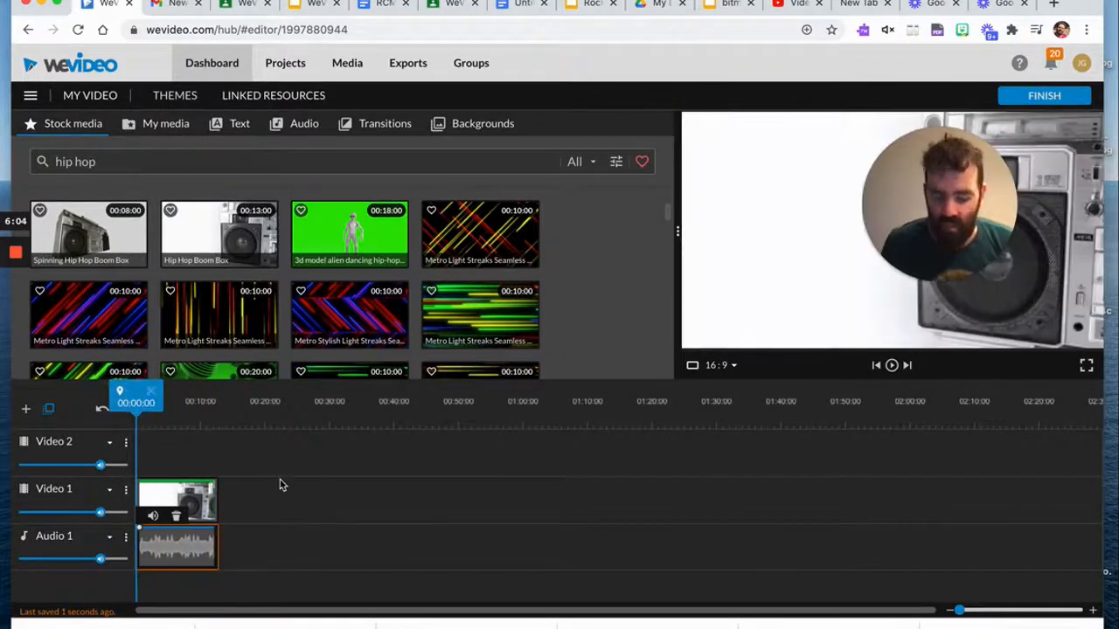
key(space)
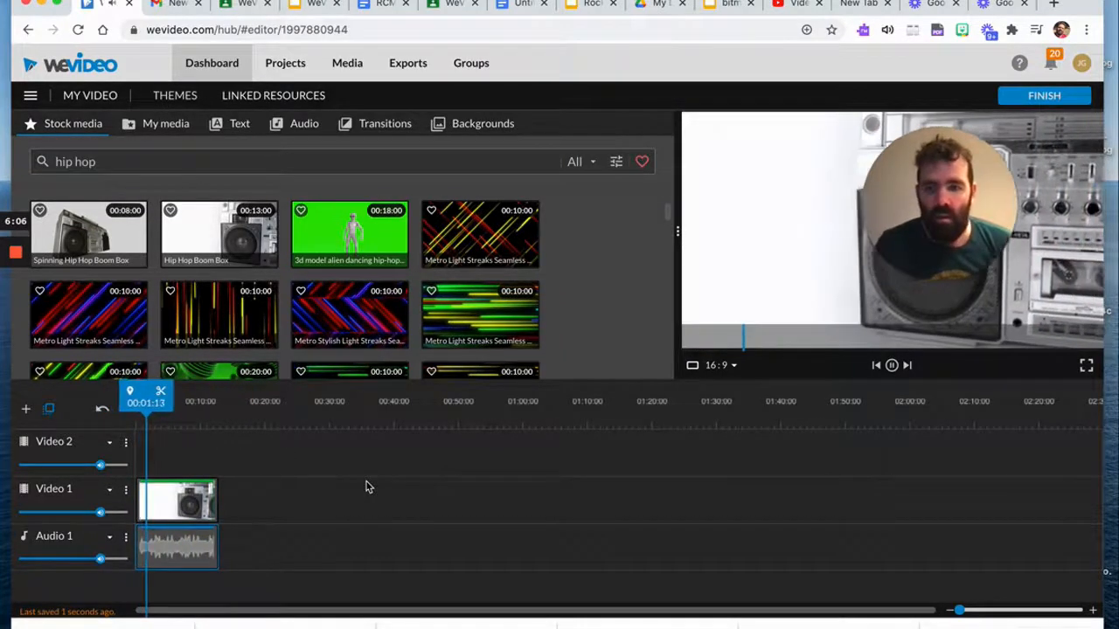
Set the boom box video clip's opacity fade-out to 1 second
click(192, 495)
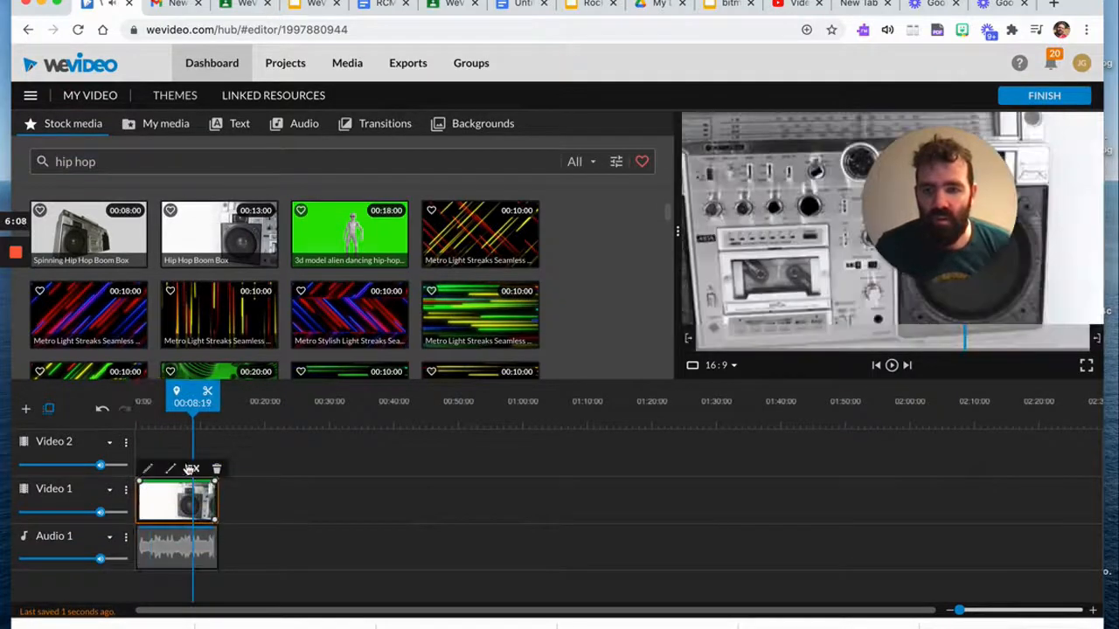
click(172, 469)
click(305, 398)
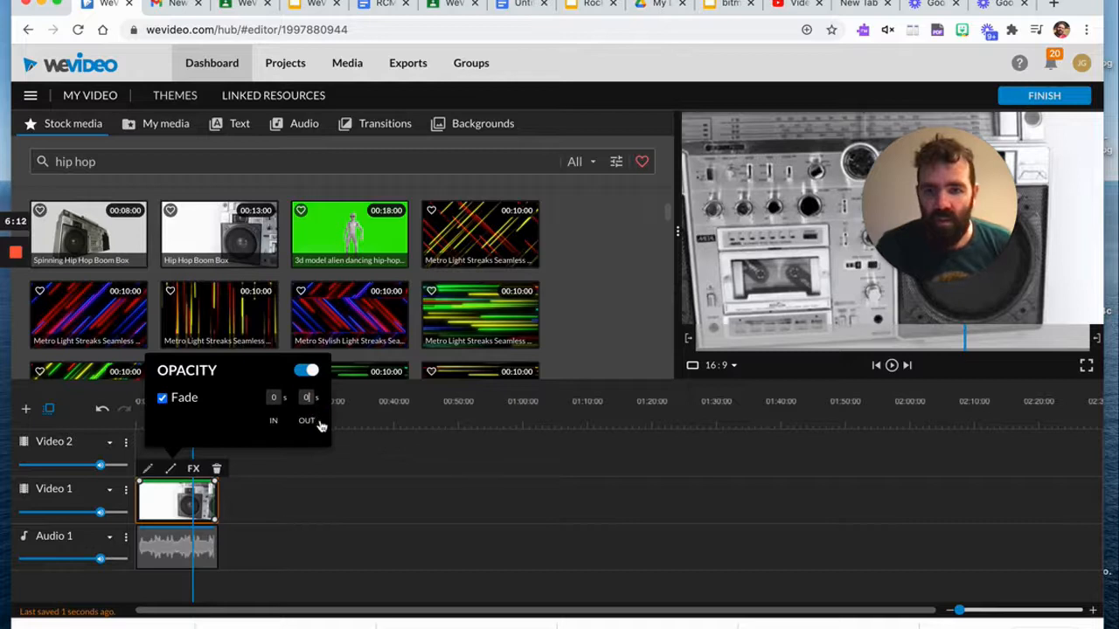
text(1)
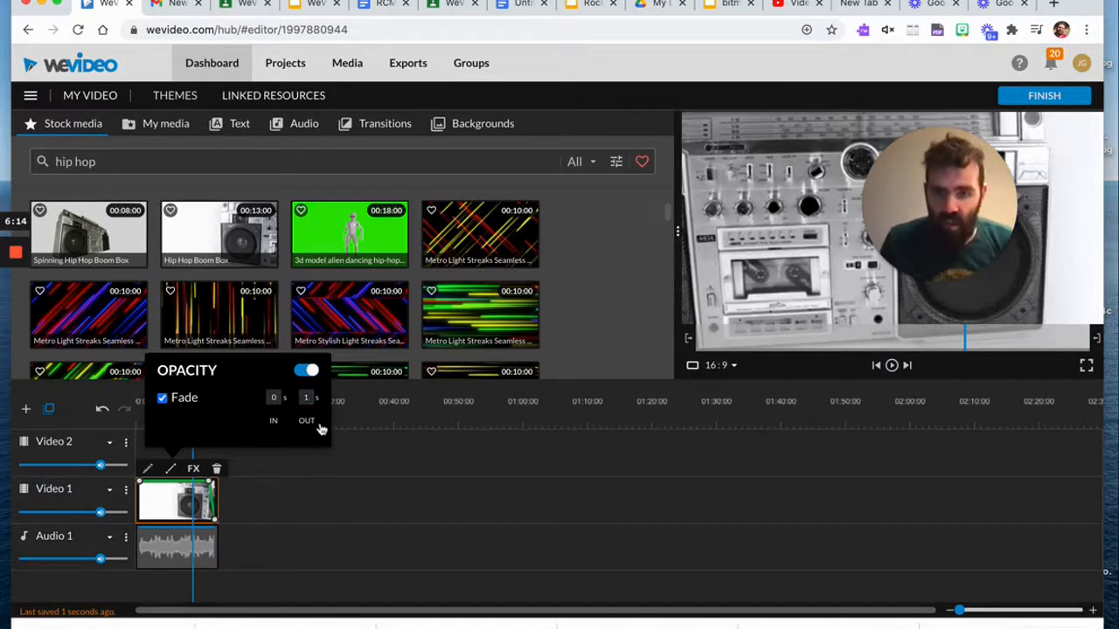
click(322, 486)
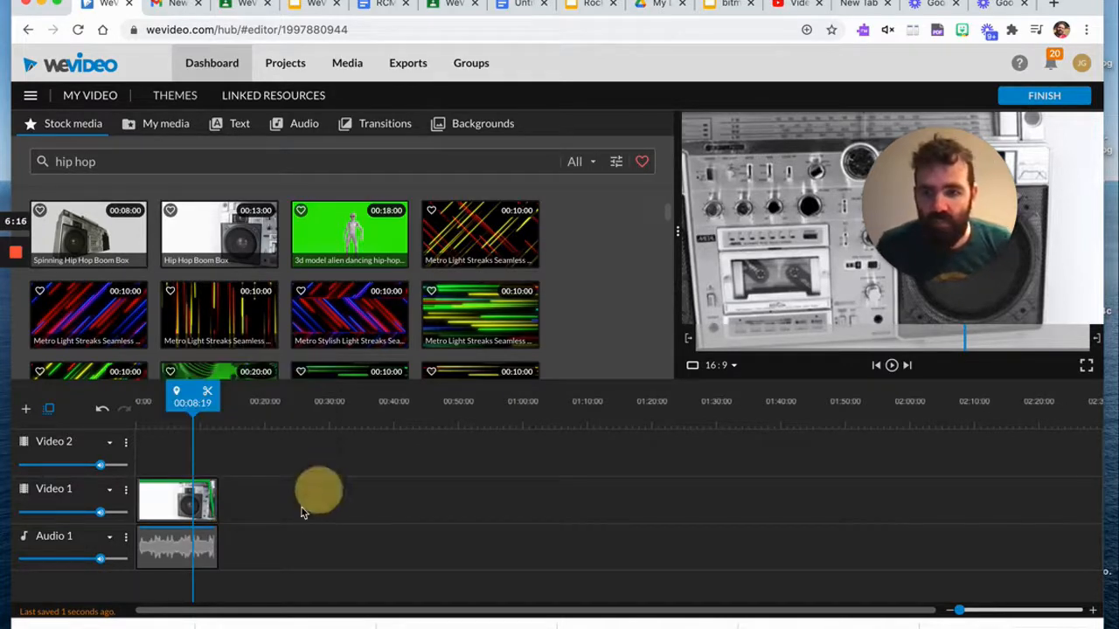
Extend the end of the audio clip slightly past the video clip, to about 00:14:11
click(213, 546)
drag(217, 551, 228, 550)
drag(227, 398, 196, 402)
click(223, 543)
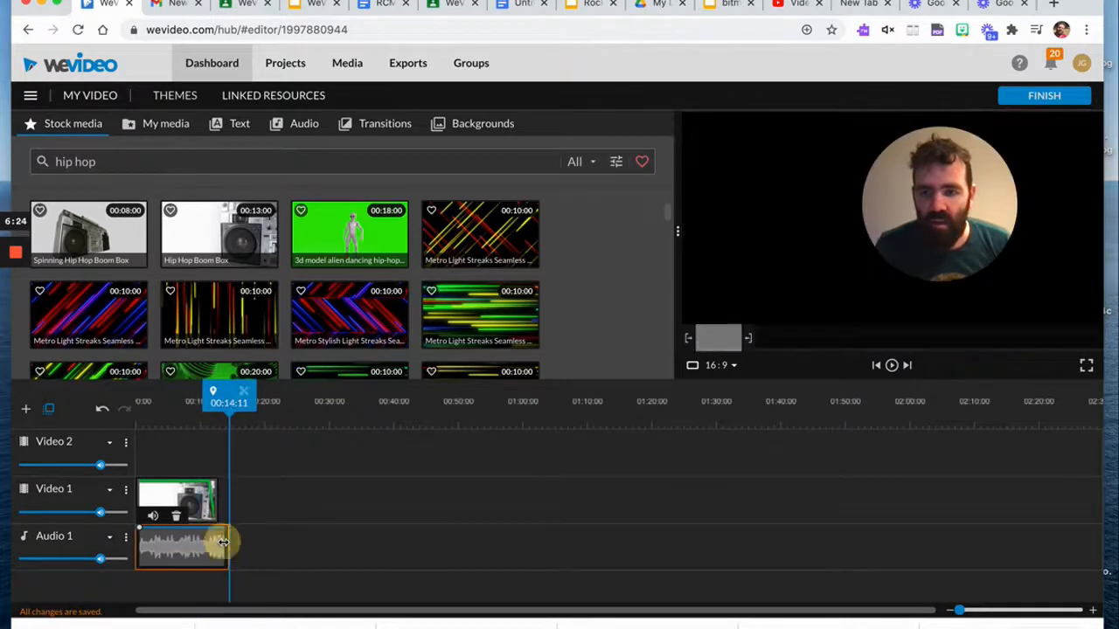
Set the audio clip's volume fade-out to 1 second and play the project from the start
click(153, 515)
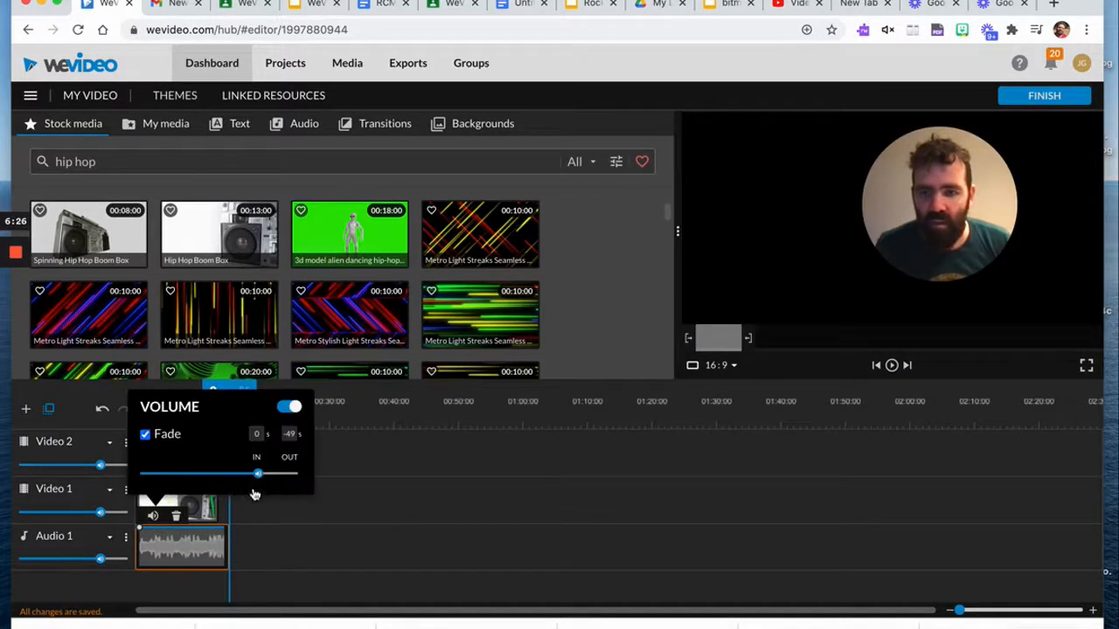
click(290, 436)
click(290, 436)
text(1)
click(285, 526)
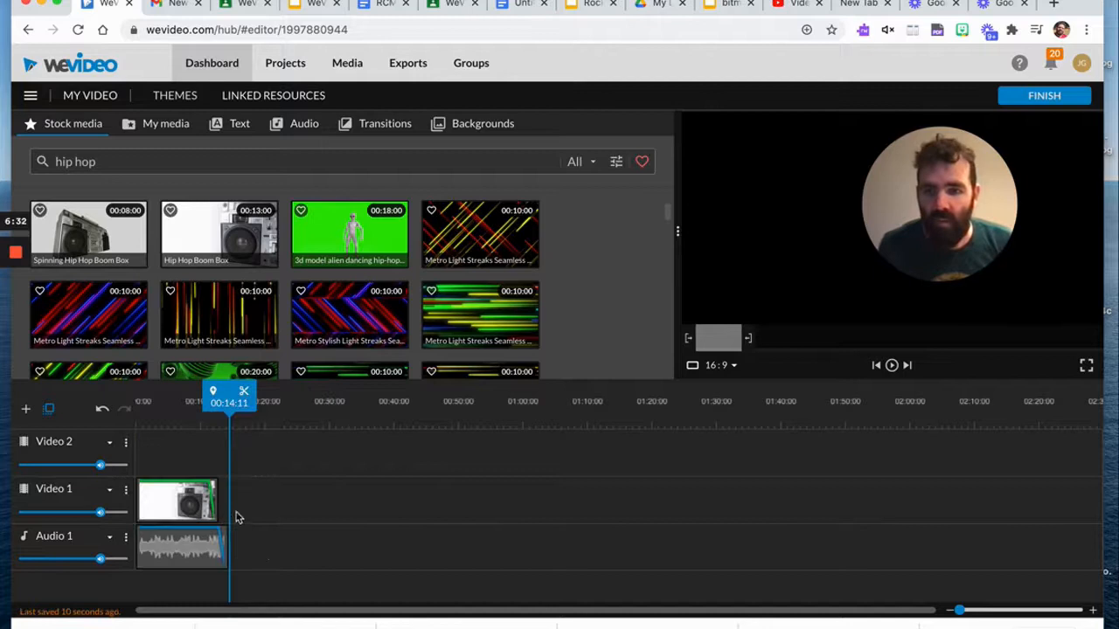
drag(229, 398, 128, 409)
key(space)
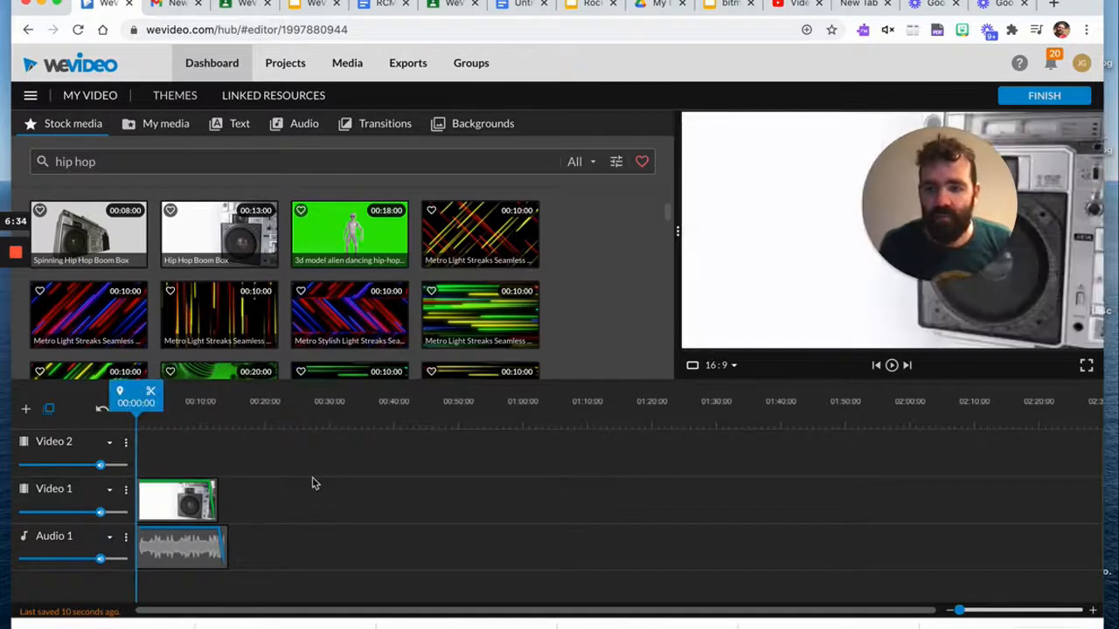